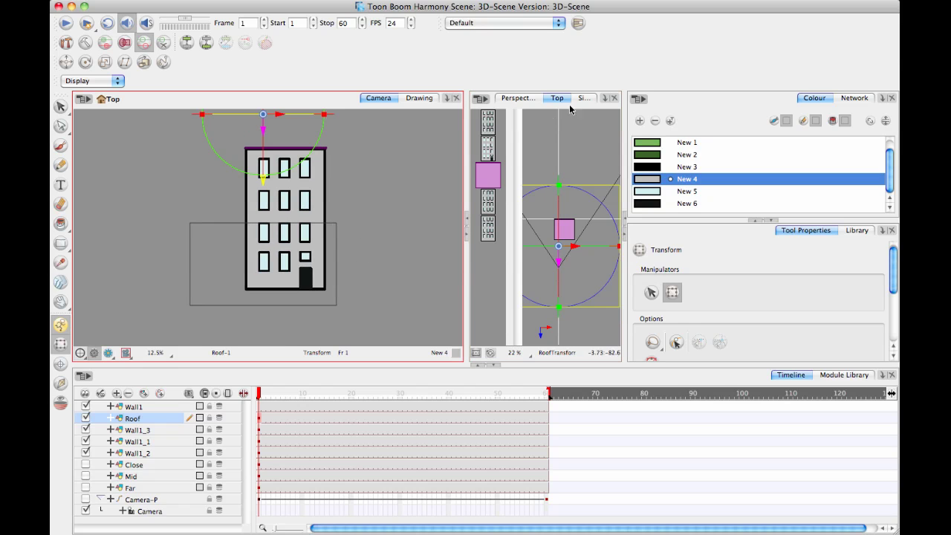
Step: Turn the building in the Perspective view to show its roofline and duplicate the Roof layer
click(532, 98)
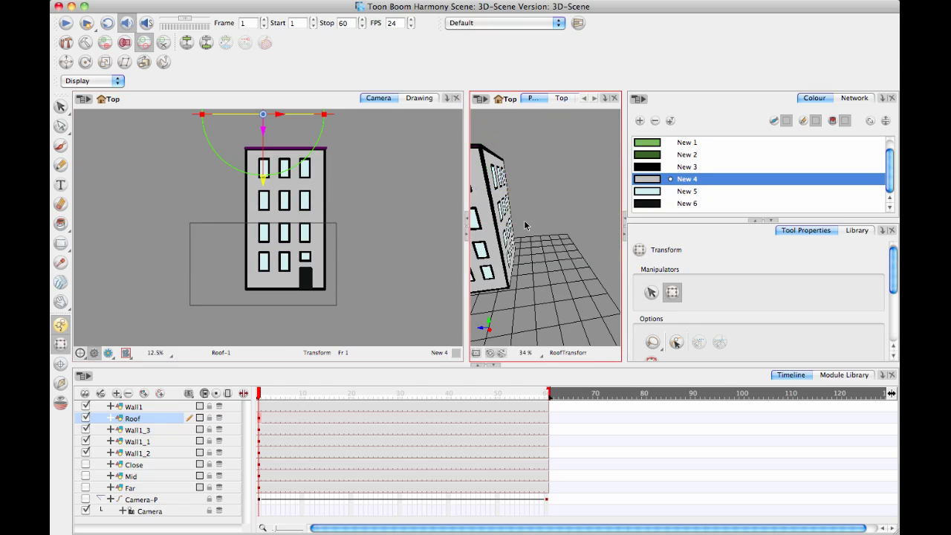
drag(525, 221, 573, 208)
key(1)
mouse_move(526, 234)
mouse_down()
mouse_move(561, 243)
mouse_move(508, 249)
mouse_move(523, 243)
mouse_move(516, 227)
mouse_up()
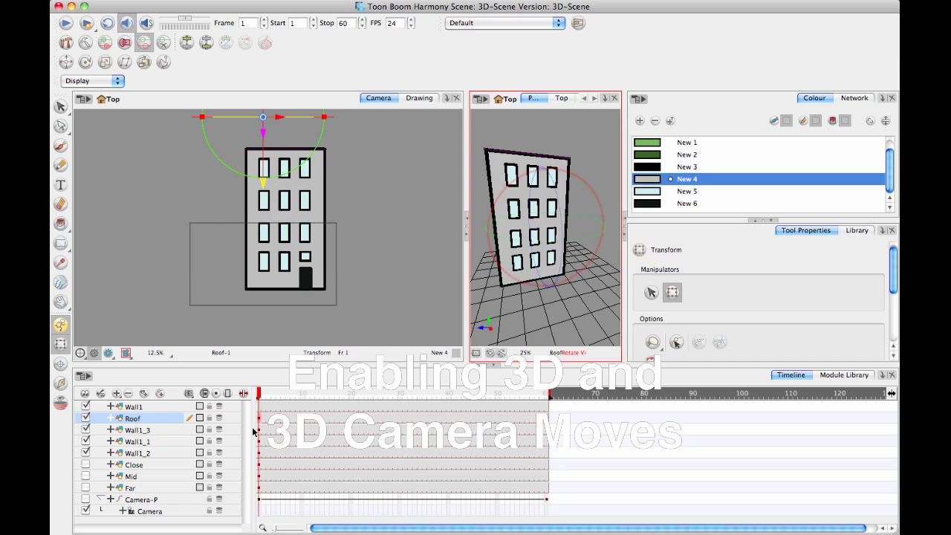
right_click(155, 420)
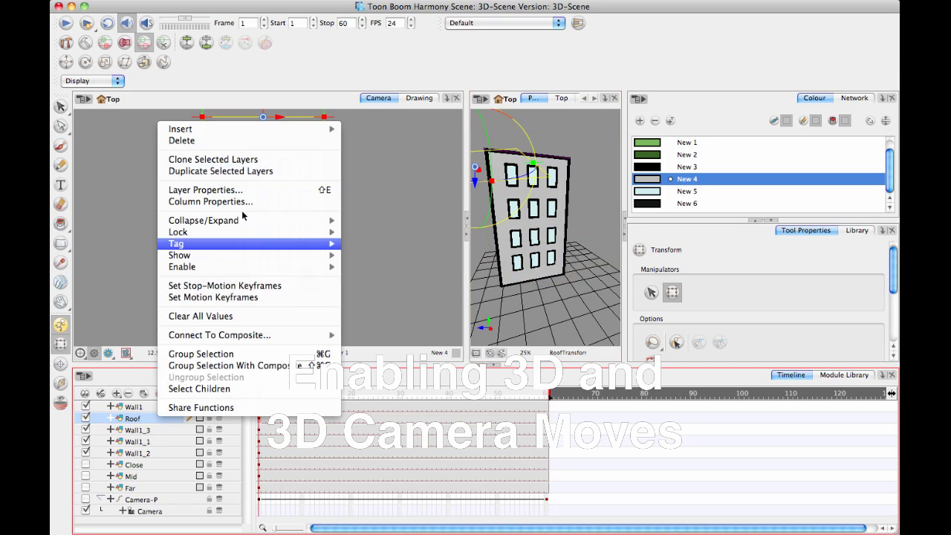
click(230, 172)
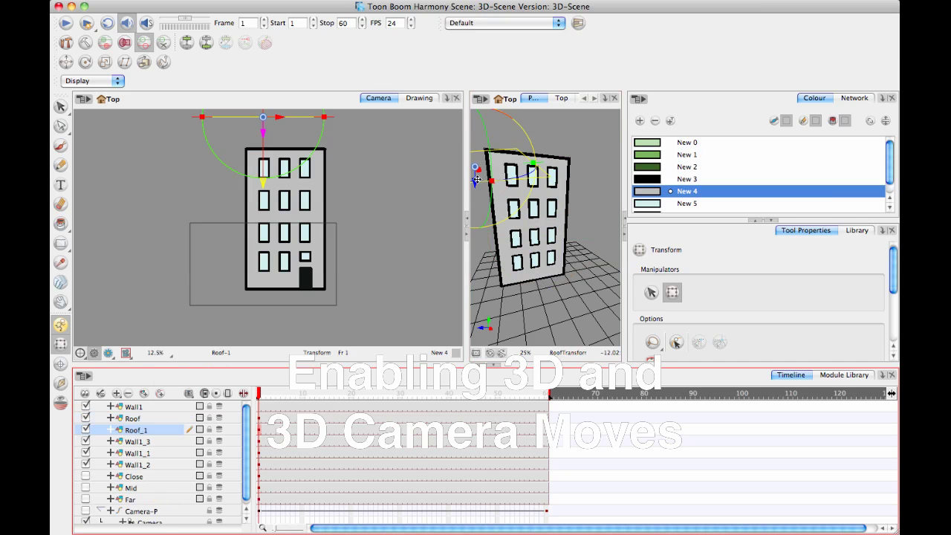
Step: Move the duplicated roof straight down to the base of the walls so it forms the building's floor
drag(474, 188, 554, 242)
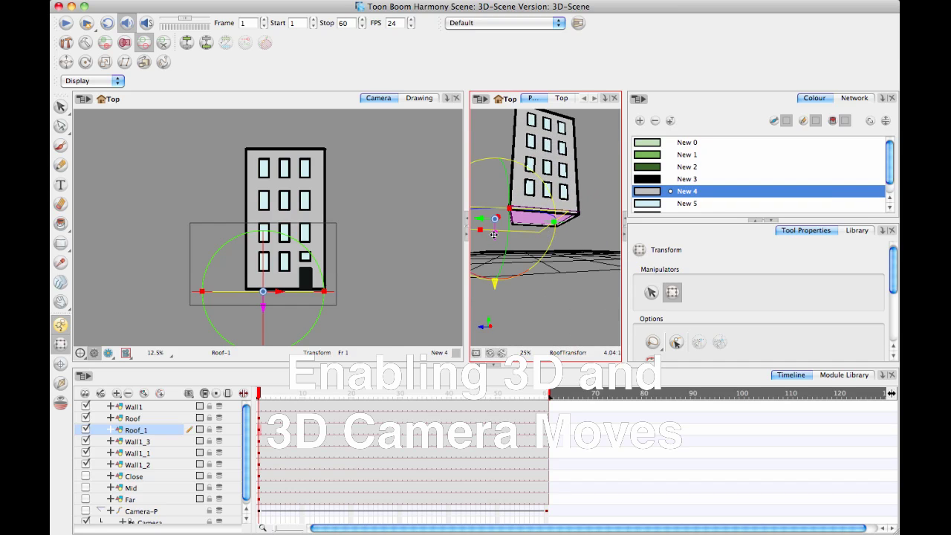
drag(494, 234, 494, 235)
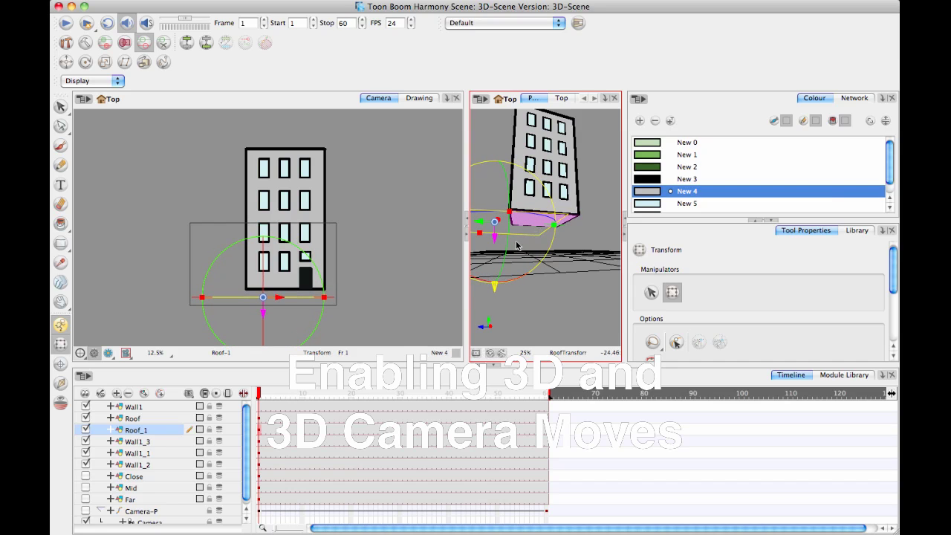
click(568, 279)
drag(568, 279, 541, 274)
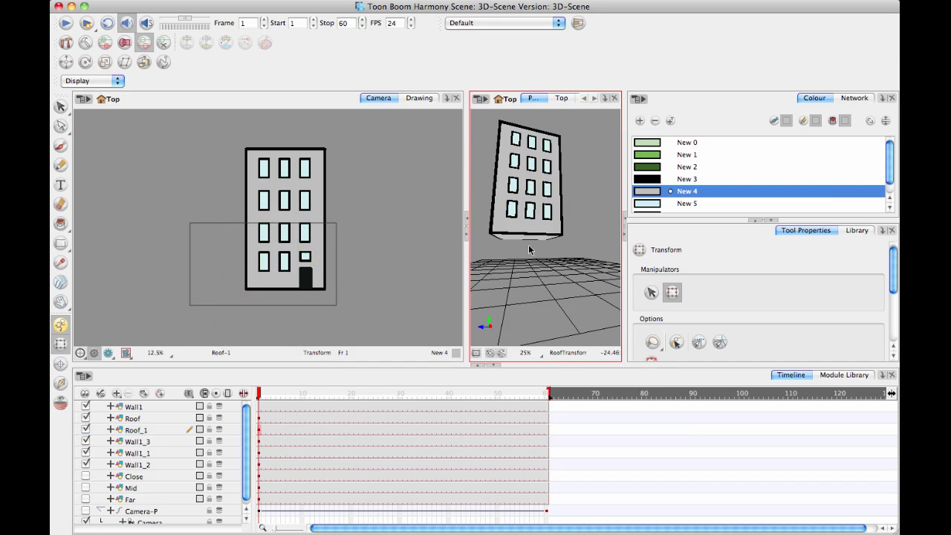
click(525, 239)
key(1)
click(558, 291)
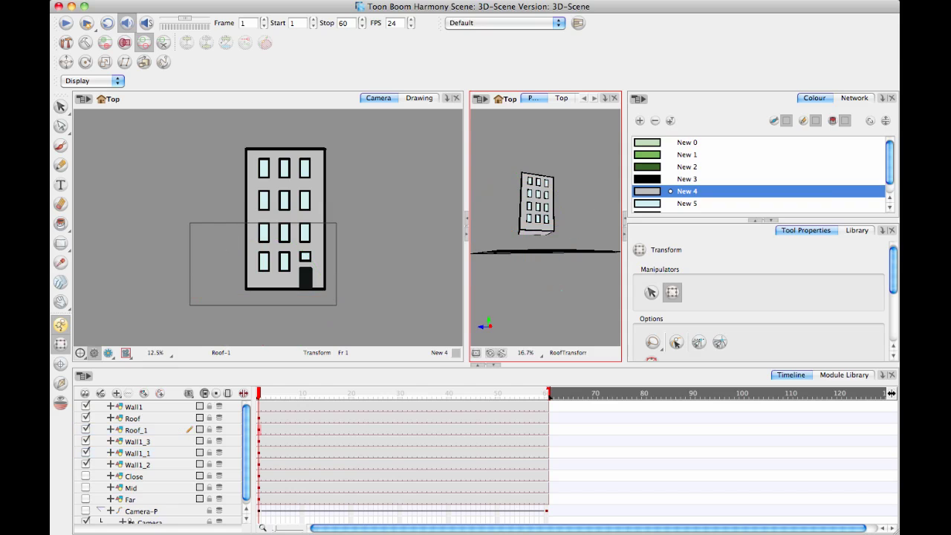
Step: Show the scene's node network in an enlarged view and tidy the layout of its modules
click(248, 410)
click(854, 98)
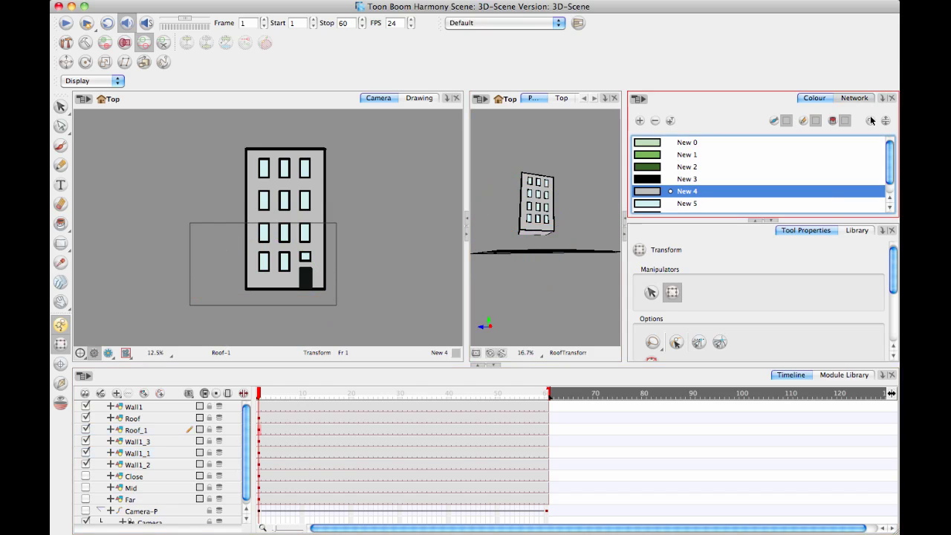
click(774, 225)
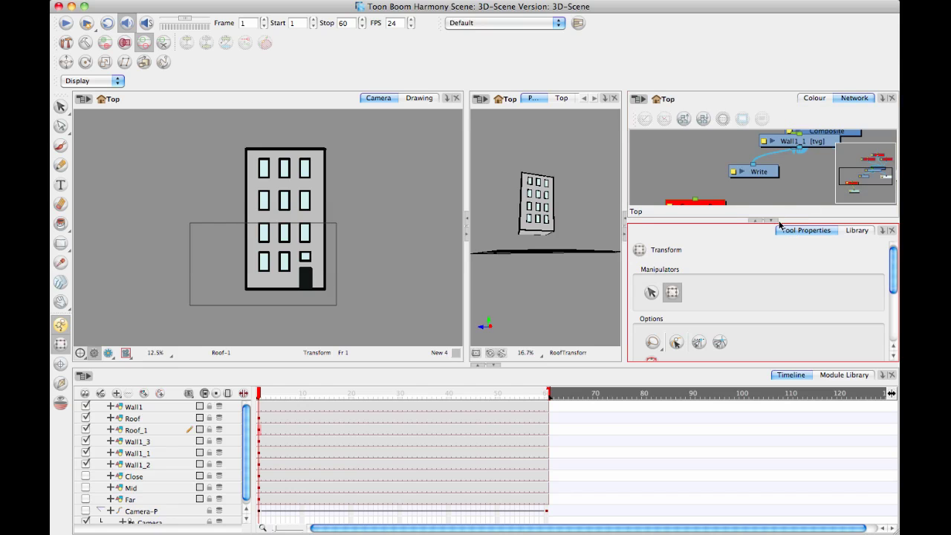
click(775, 220)
click(866, 248)
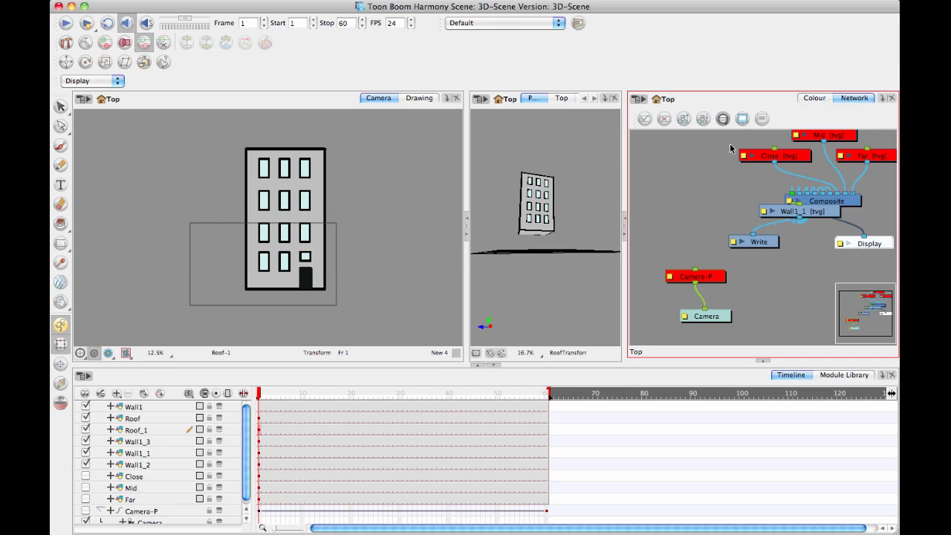
click(723, 119)
click(453, 285)
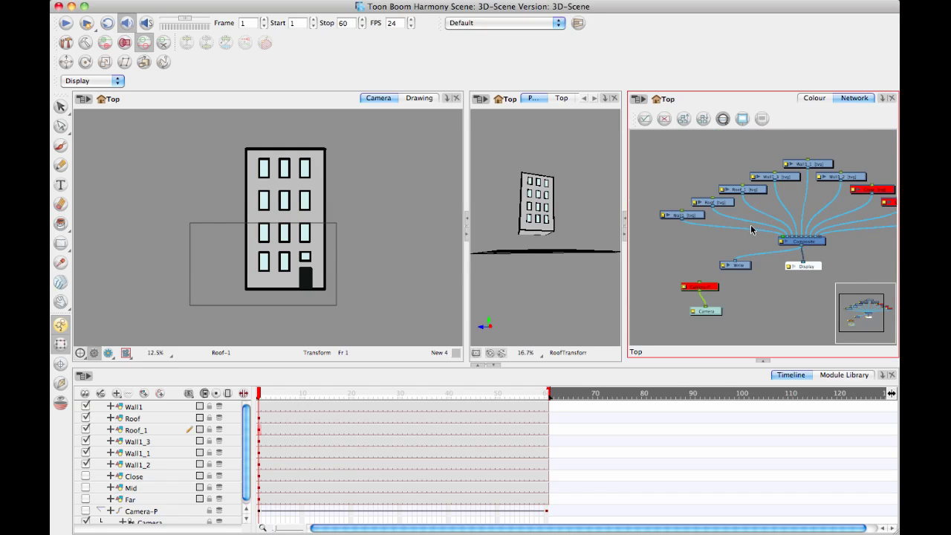
Step: Add a parent peg to the Wall1 layer and place its module above the drawing modules
click(137, 465)
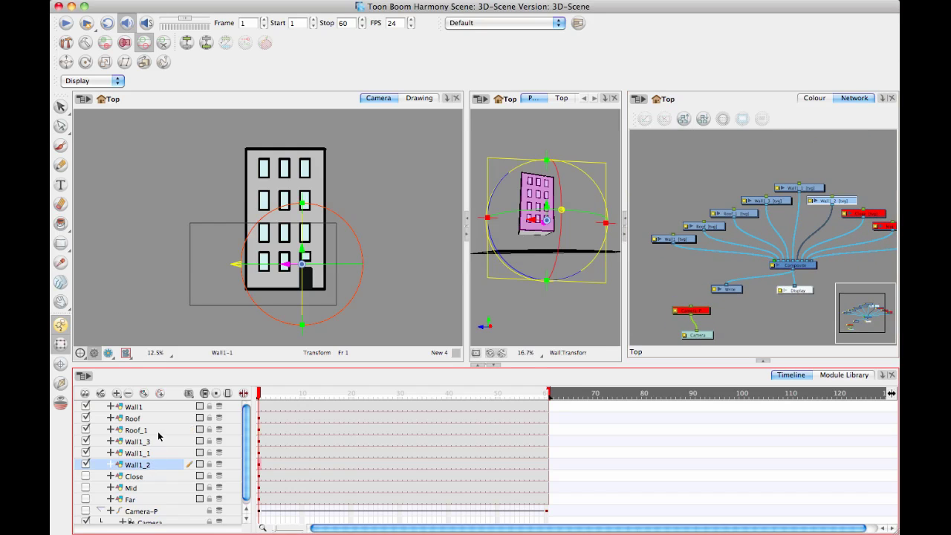
click(156, 407)
click(159, 393)
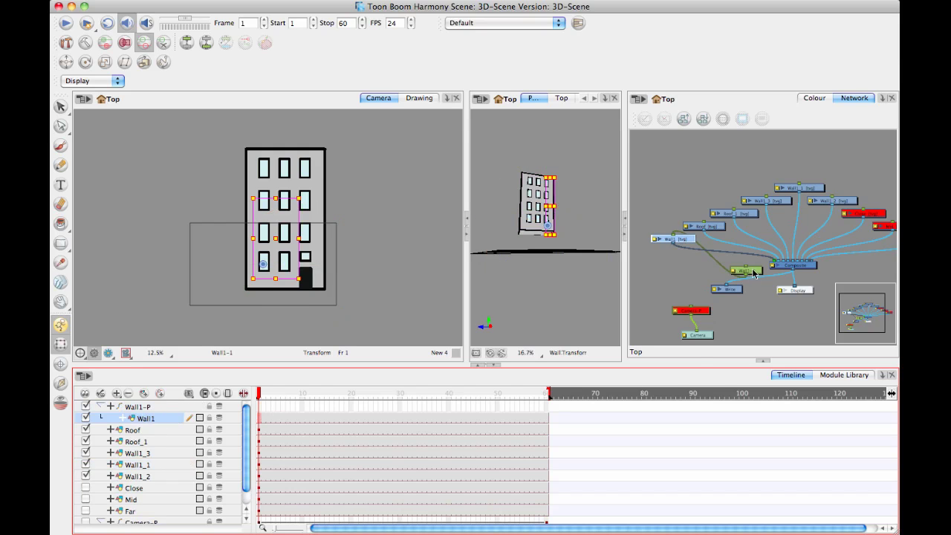
drag(752, 273, 774, 139)
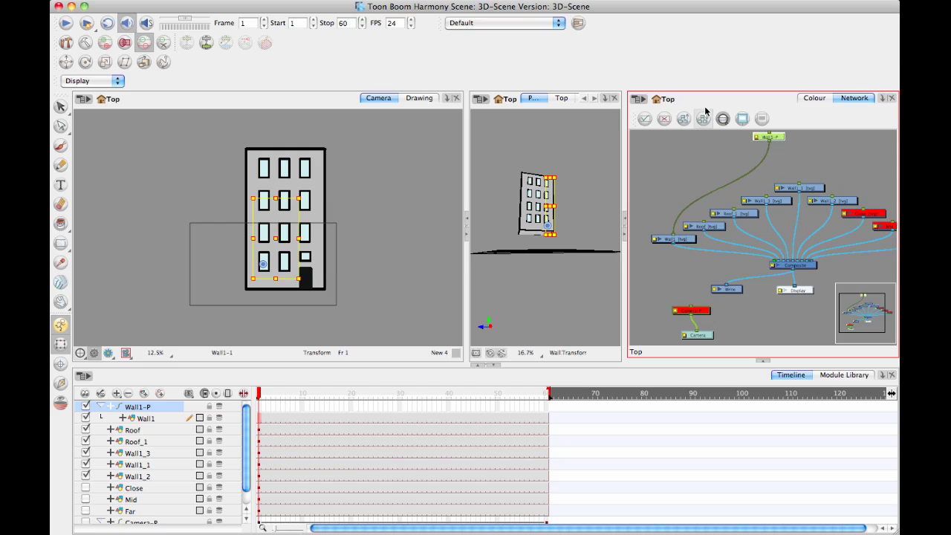
Step: Rename the new peg above Wall1 as Building-P
double_click(138, 407)
text(B)
text(uilding-)
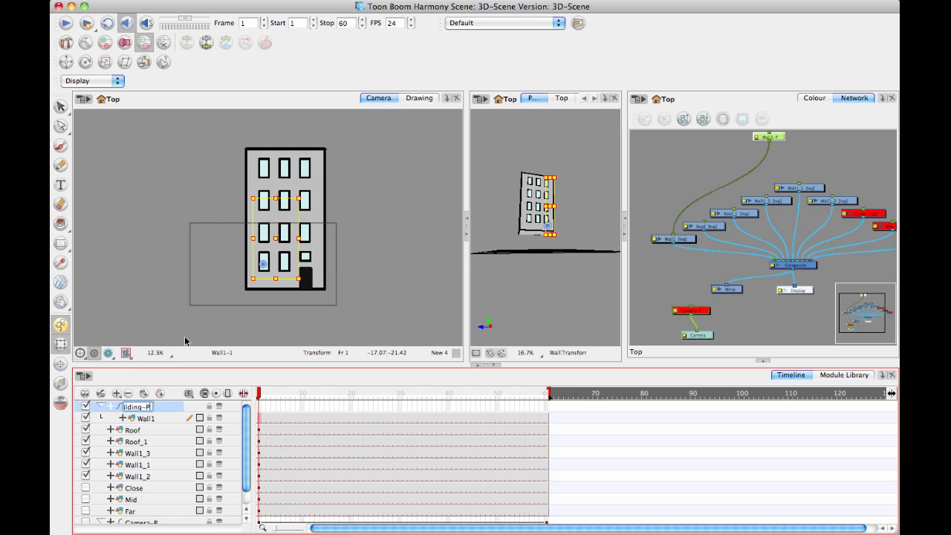
text(P)
key(Return)
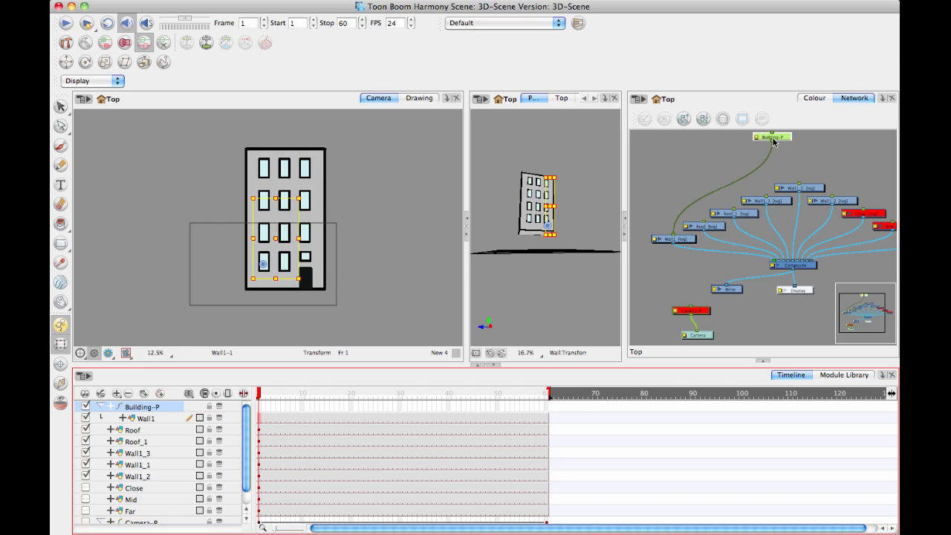
Step: Connect the Building-P peg to the remaining roof and wall modules: Roof, Roof_1, Wall1_3, Wall1_1 and Wall1_2
drag(773, 141, 735, 210)
drag(772, 140, 766, 198)
drag(773, 141, 795, 190)
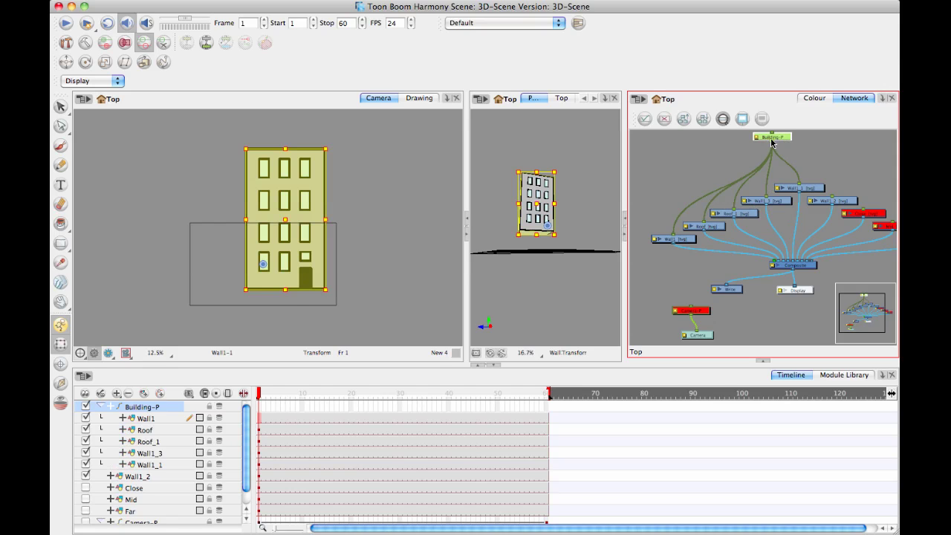
drag(772, 143, 832, 199)
drag(804, 148, 790, 170)
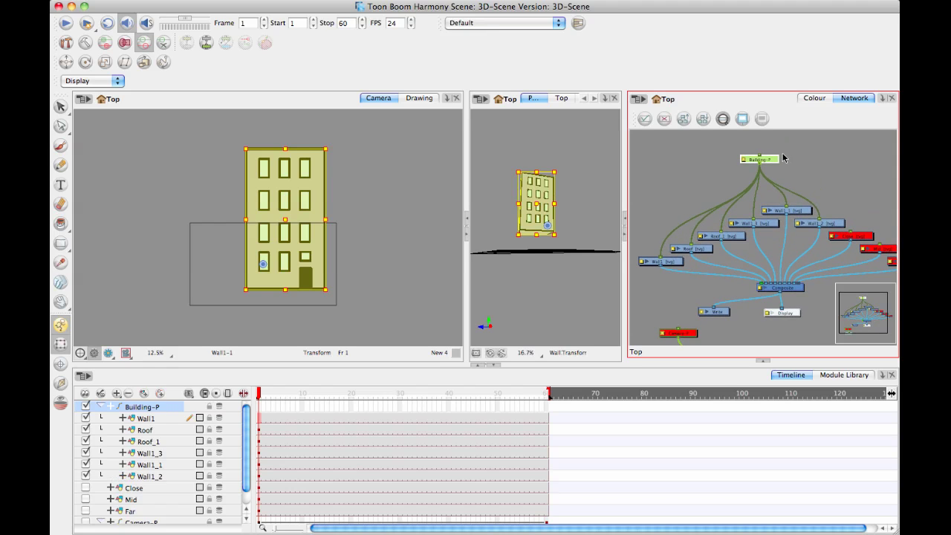
Step: Enable 3D for the Building-P peg in its layer properties
double_click(742, 159)
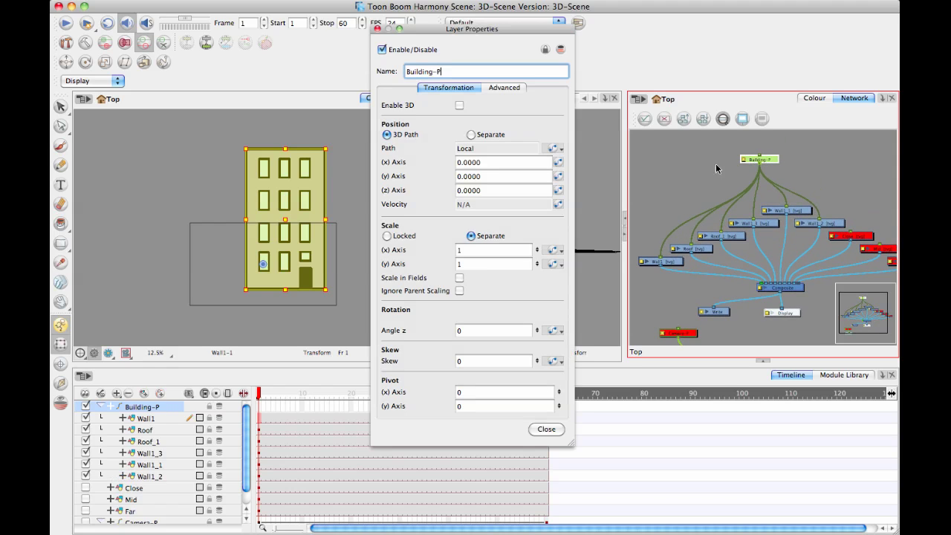
click(459, 106)
click(546, 518)
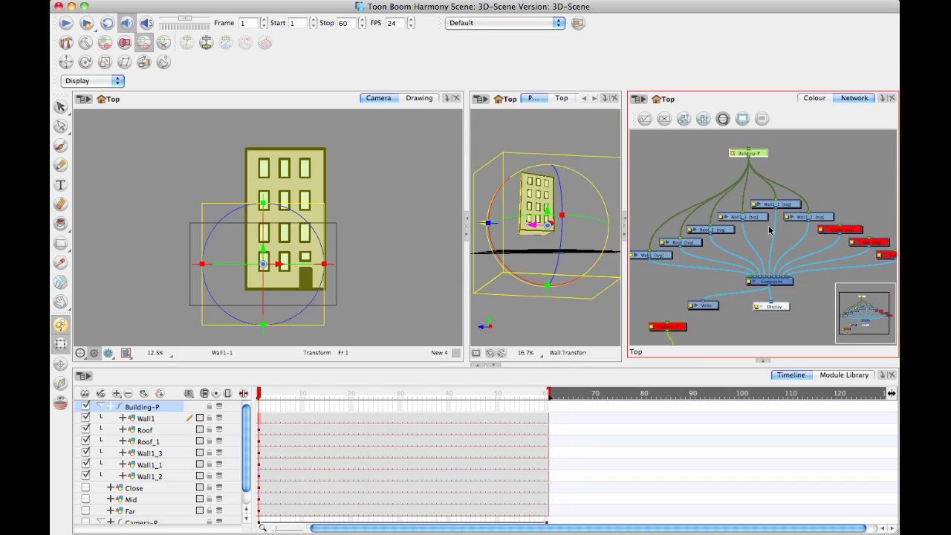
Step: Move the disabled Close, Mid and Far modules away from the building's modules in the network
drag(848, 196, 894, 313)
click(864, 191)
drag(840, 176, 882, 123)
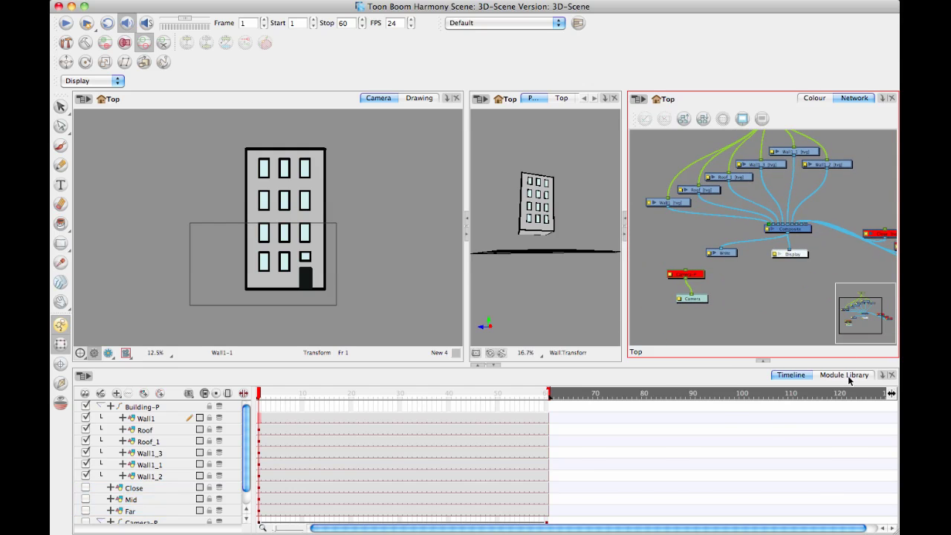
Step: Add a second Composite module, connect all roof and wall modules to it, and feed it into the main Composite
click(847, 375)
drag(472, 427, 762, 214)
drag(798, 249, 803, 222)
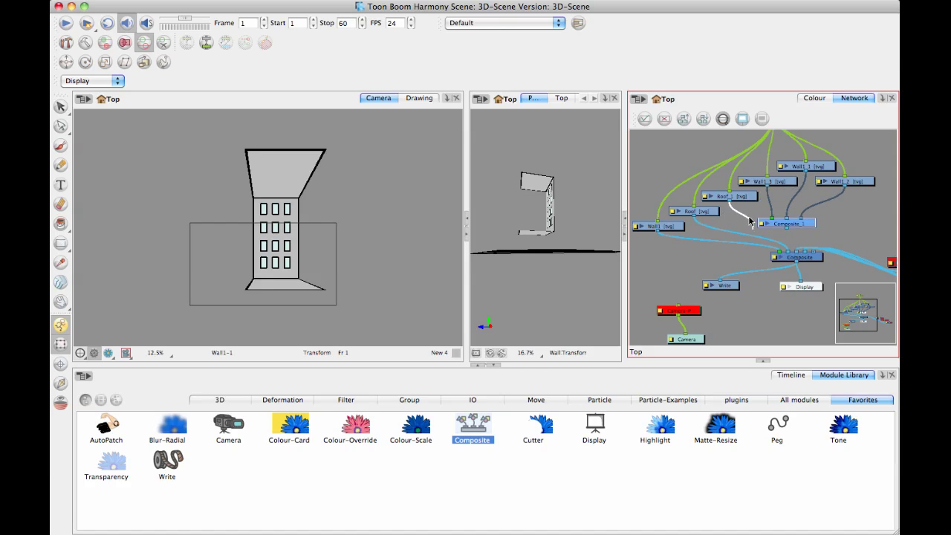
drag(789, 253, 778, 234)
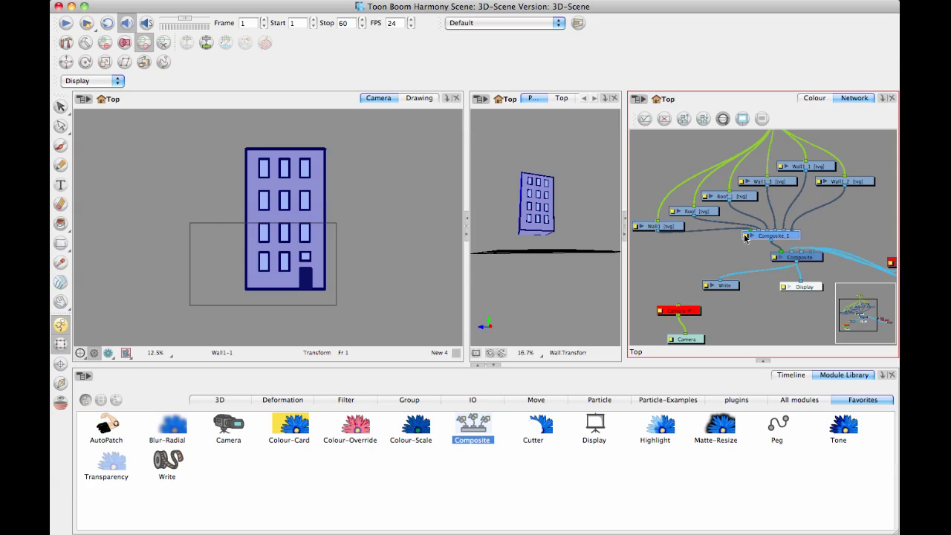
Step: Set the mode of Composite_1 to Pass Through
click(745, 236)
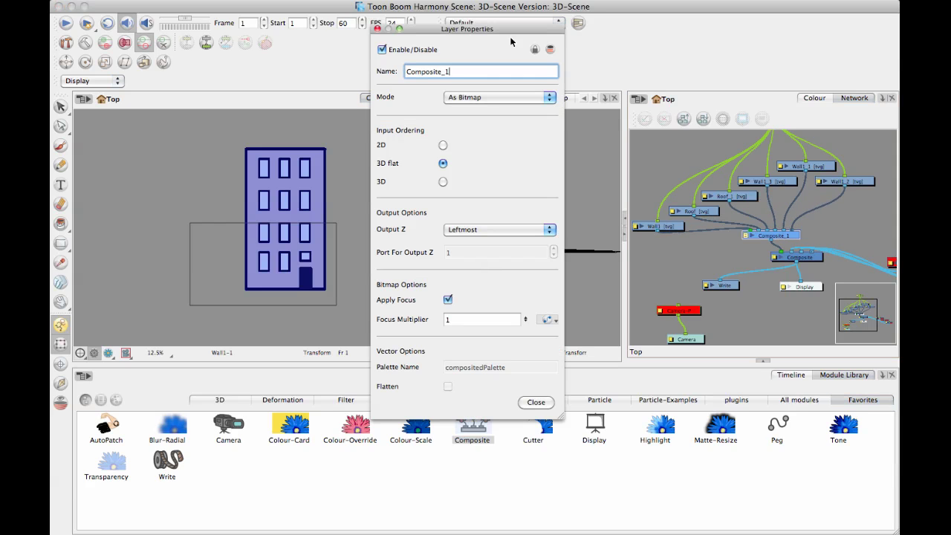
click(502, 98)
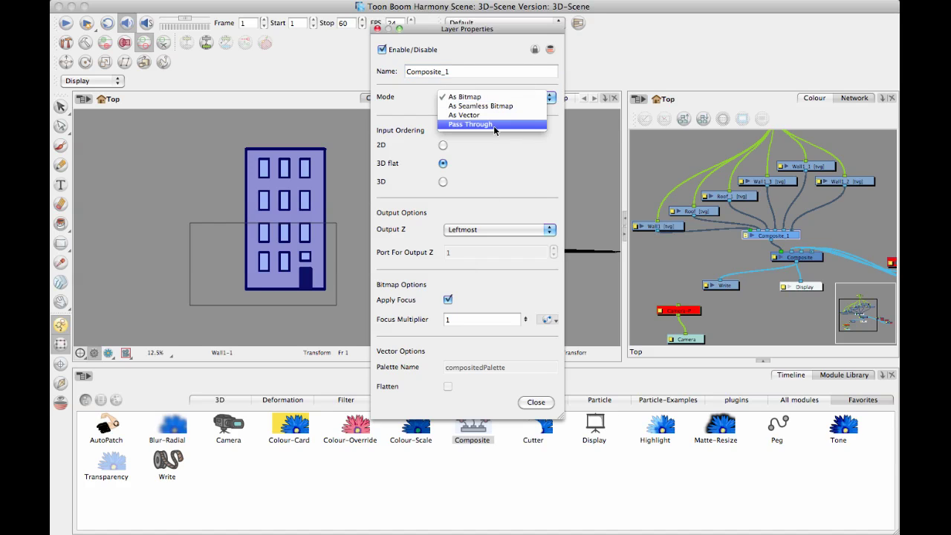
click(491, 124)
click(524, 404)
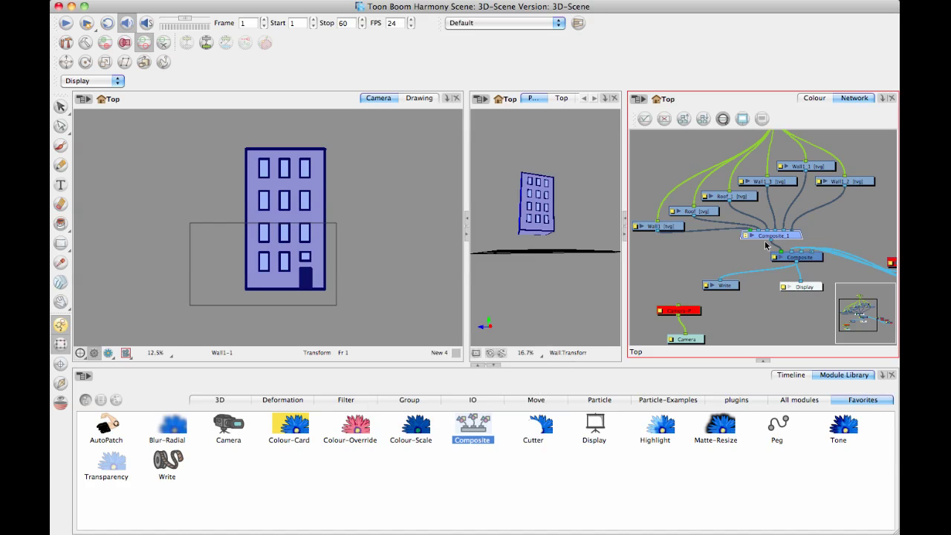
Step: Group the Building-P peg, the roof and wall drawings and Composite_1 into a single group module
drag(785, 239, 775, 241)
scroll(798, 206, down, 3)
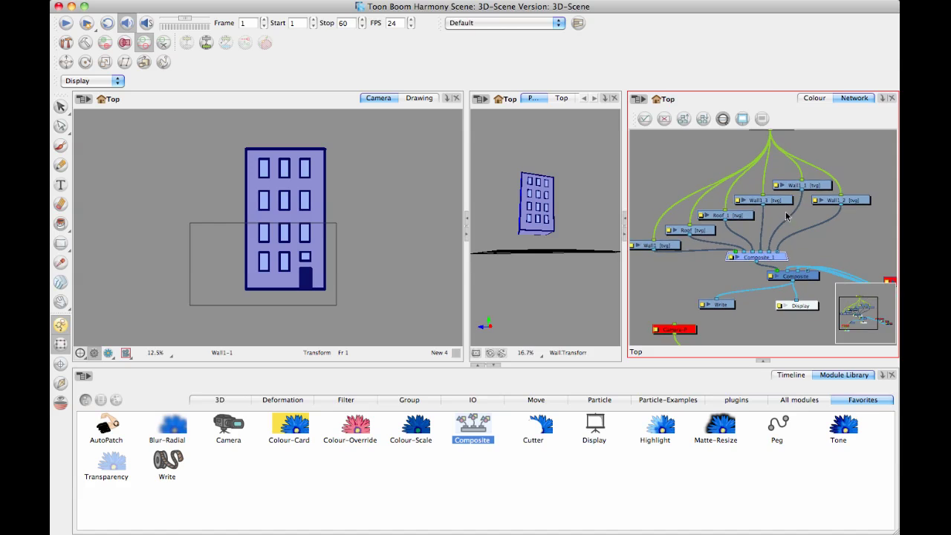
drag(676, 142, 809, 255)
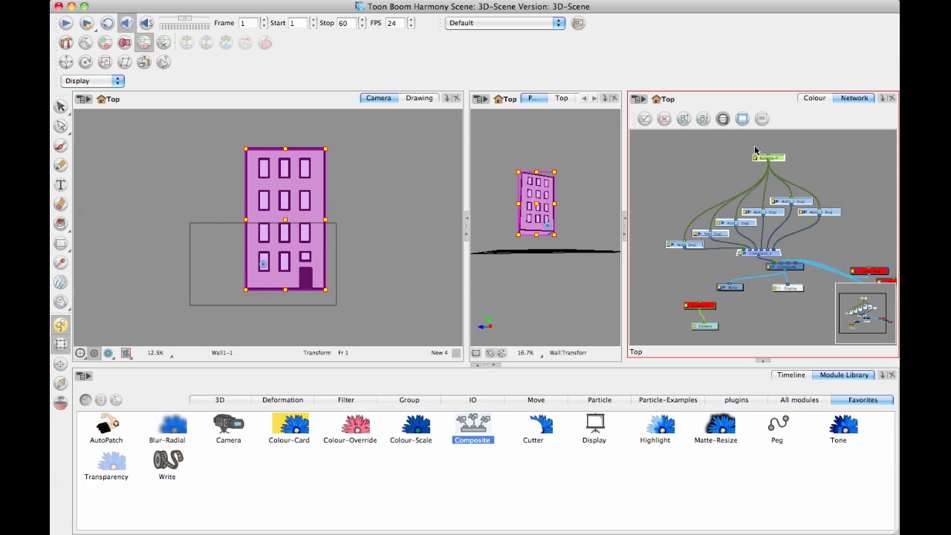
right_click(757, 216)
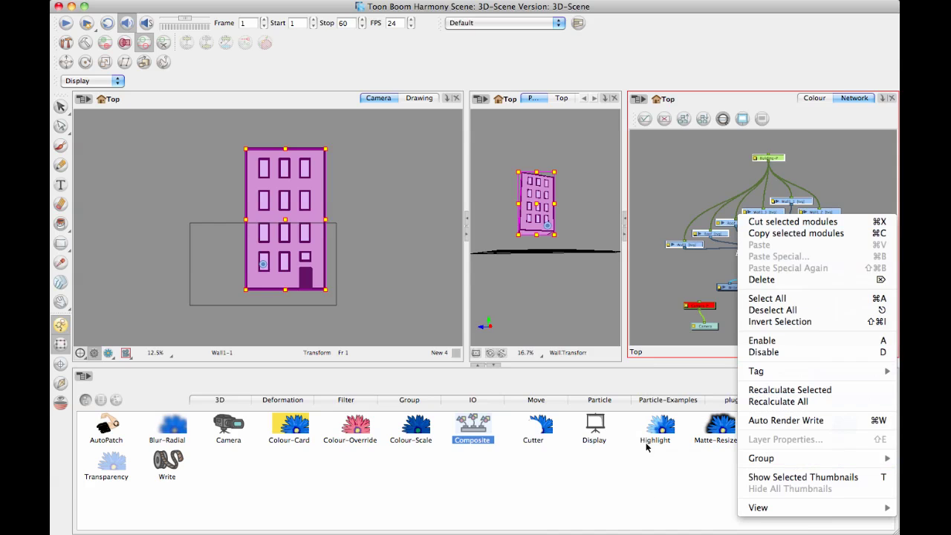
mouse_move(771, 460)
click(697, 462)
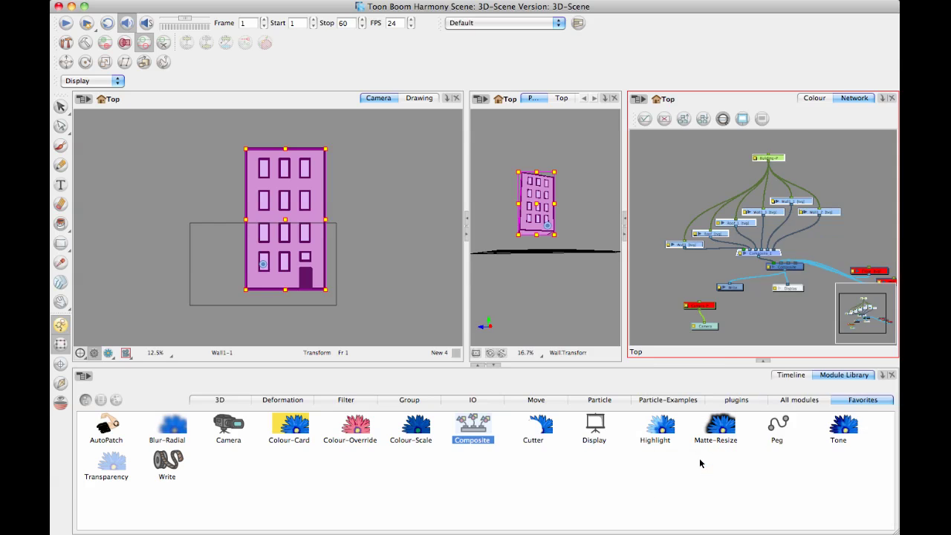
Step: Look inside the new group at its modules and return to the top level of the network
click(764, 218)
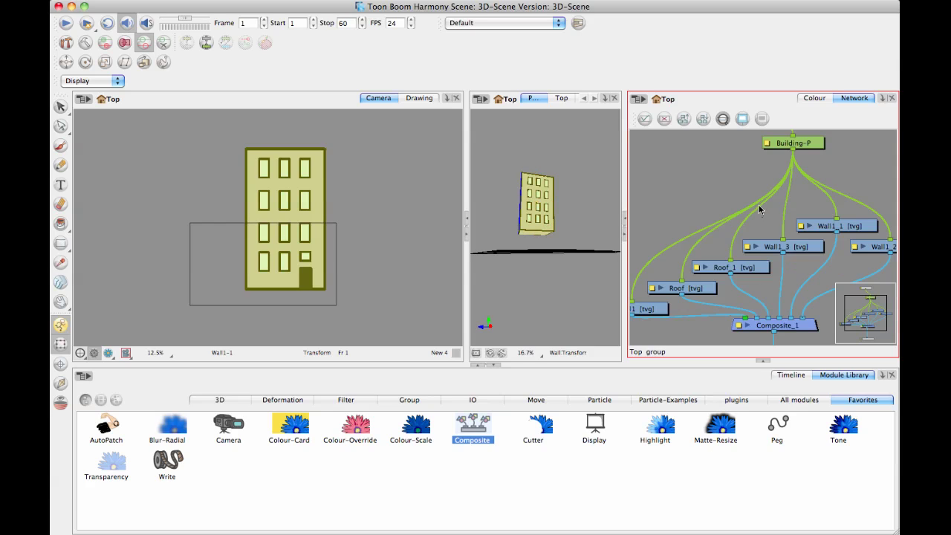
scroll(787, 248, down, 3)
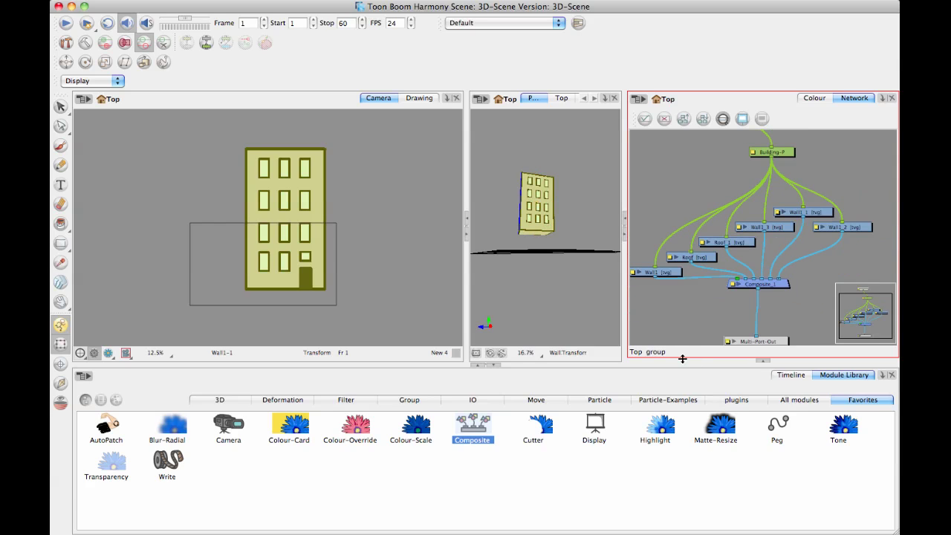
click(637, 351)
Step: Select the building's group module and show it in the Timeline
click(788, 200)
click(757, 218)
click(783, 212)
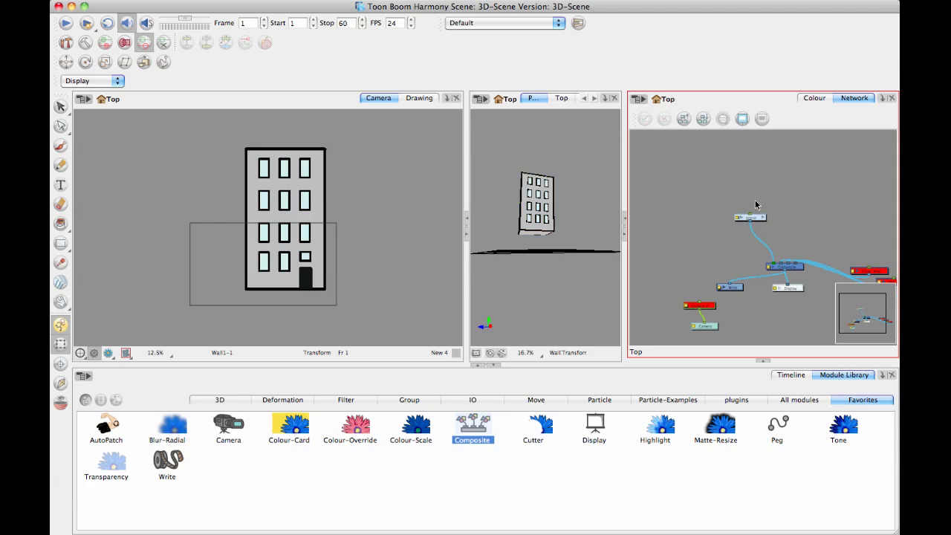
click(753, 217)
click(791, 375)
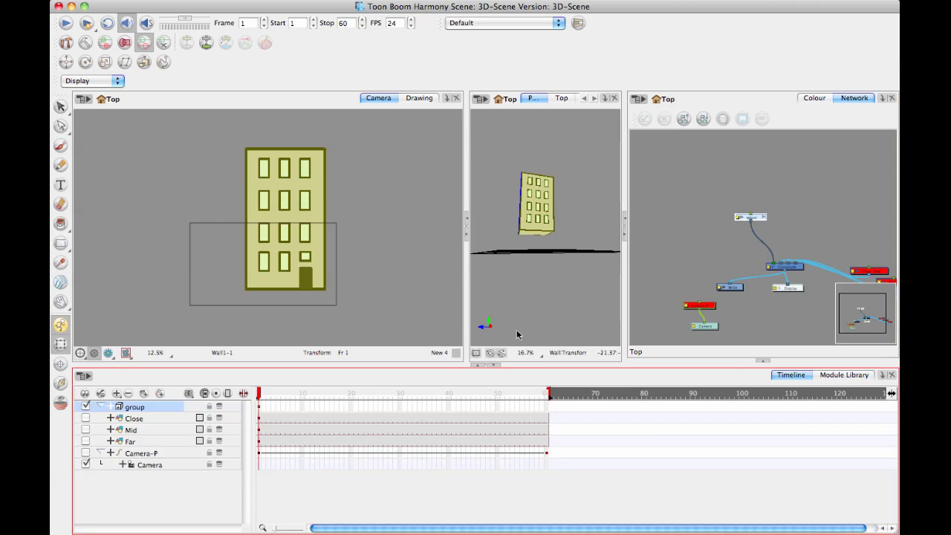
Step: Add a parent peg to the building group, place it above the group in the network, and enable 3D on it
click(160, 393)
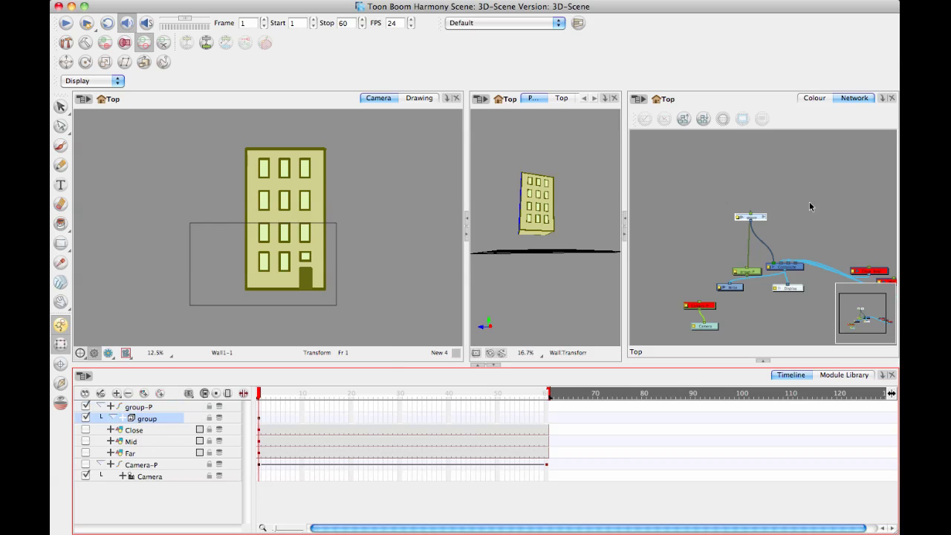
drag(746, 271, 750, 193)
double_click(743, 193)
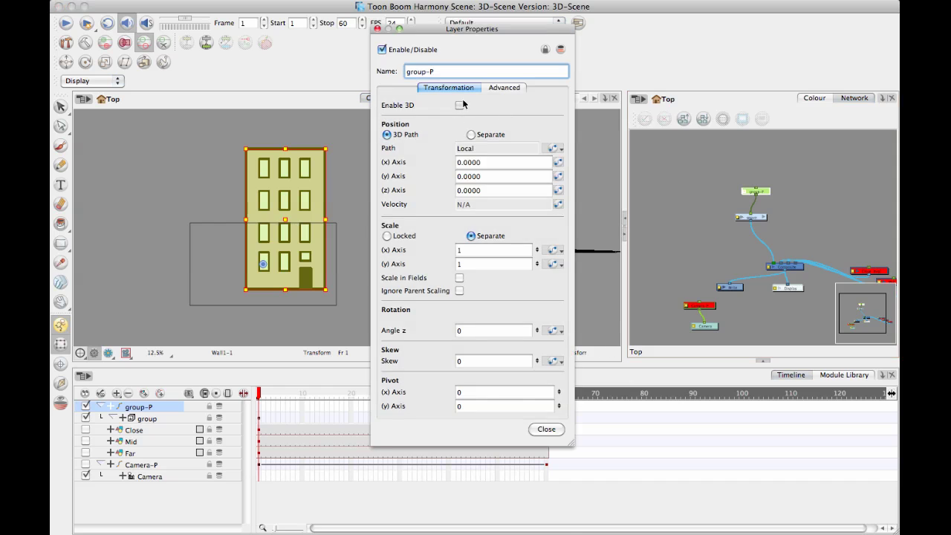
click(546, 517)
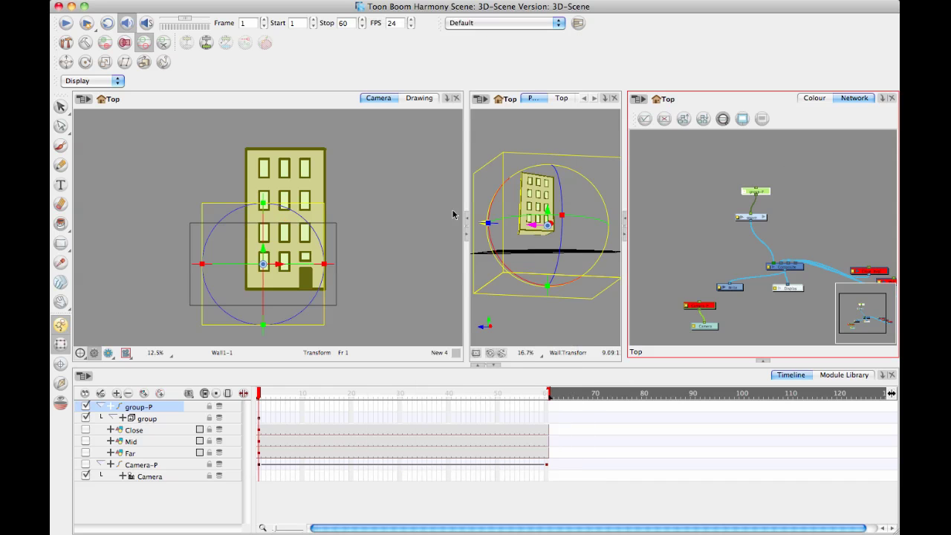
Step: Place the group-P pivot at the middle of the building's base in the Camera view and move the building upward
click(86, 61)
drag(267, 268, 344, 268)
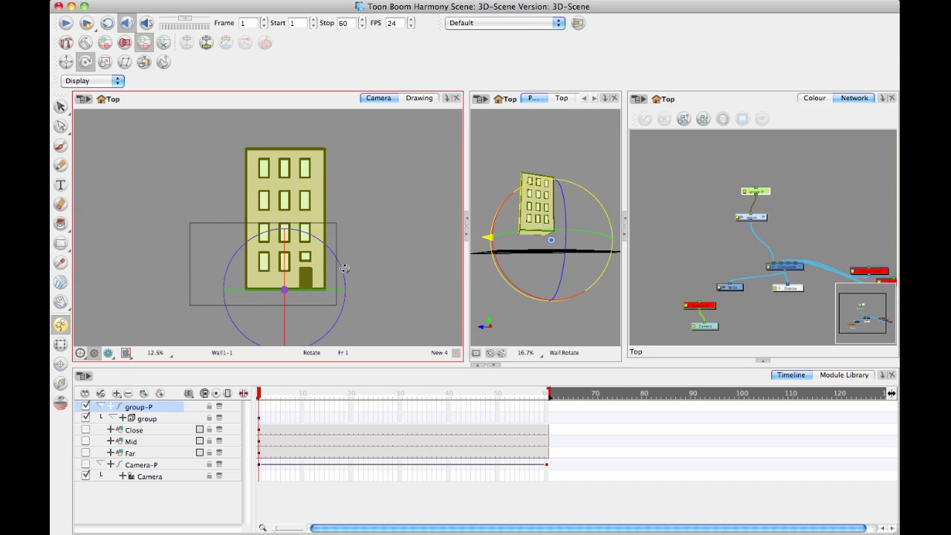
click(61, 344)
drag(334, 195, 352, 148)
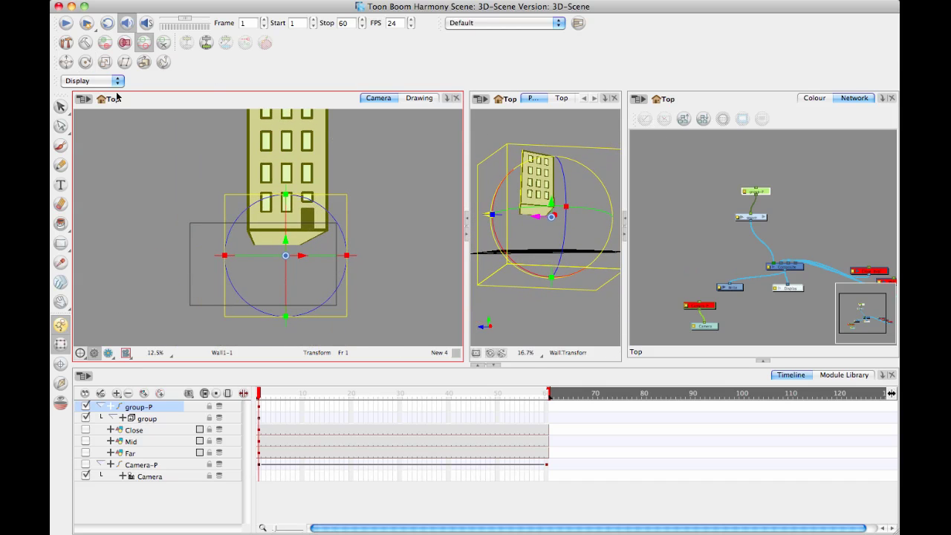
Step: Reposition the group-P pivot to the centre of the building using the Top and Side views
click(85, 62)
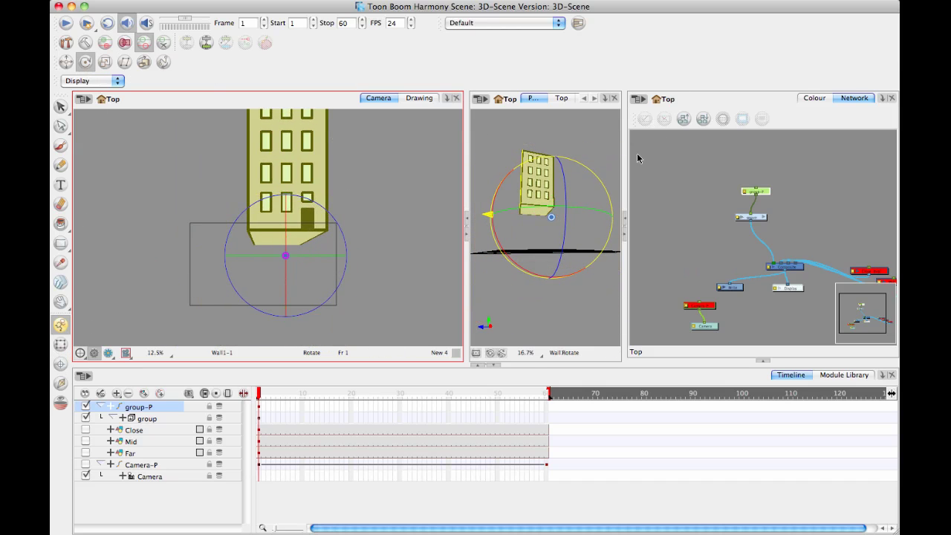
click(561, 98)
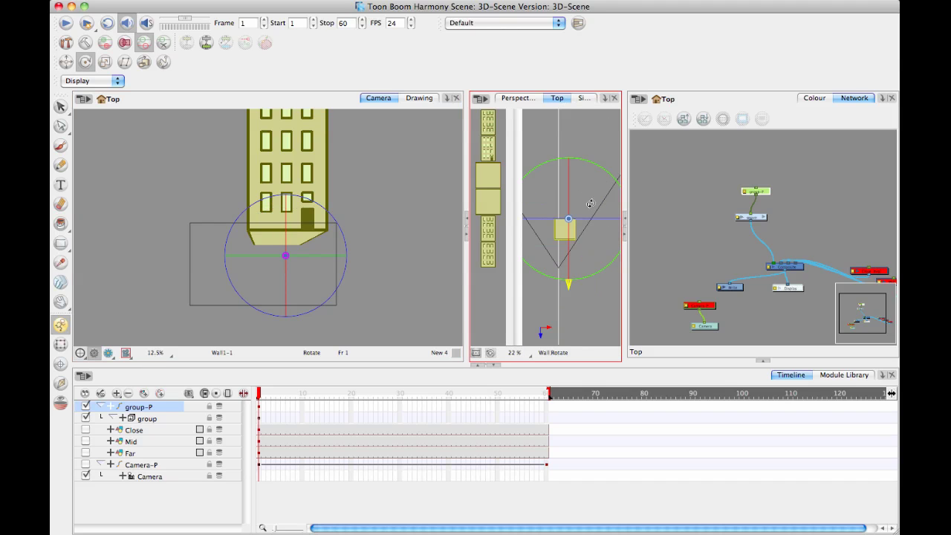
mouse_move(568, 219)
mouse_down()
mouse_move(576, 223)
mouse_move(525, 218)
mouse_up()
click(583, 98)
click(558, 99)
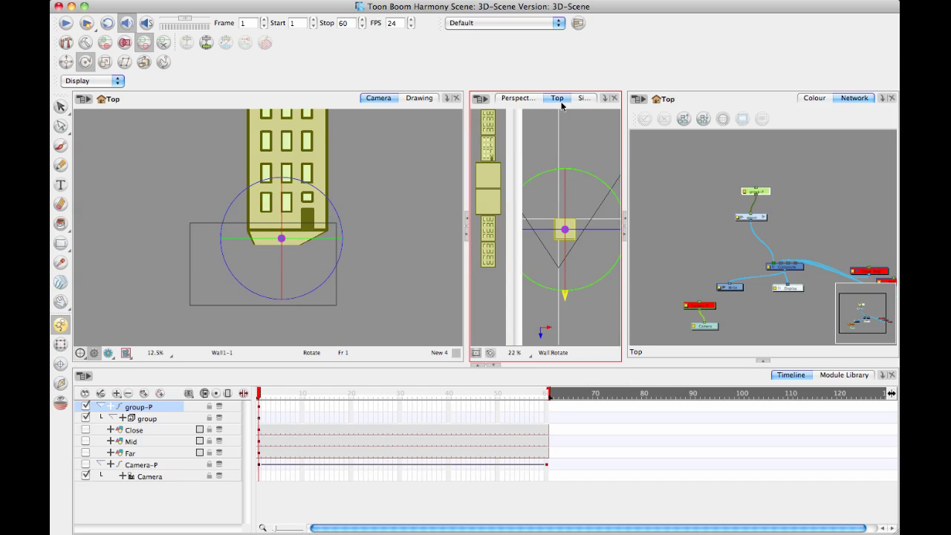
Step: Move the building down into the camera frame and scale it down to fit inside the frame
click(60, 343)
drag(300, 194, 283, 217)
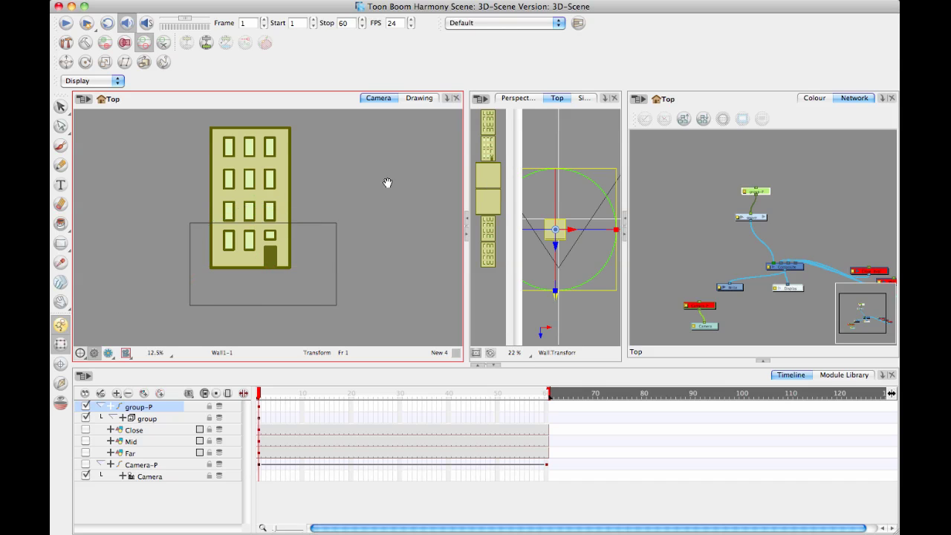
drag(388, 183, 395, 182)
key(1)
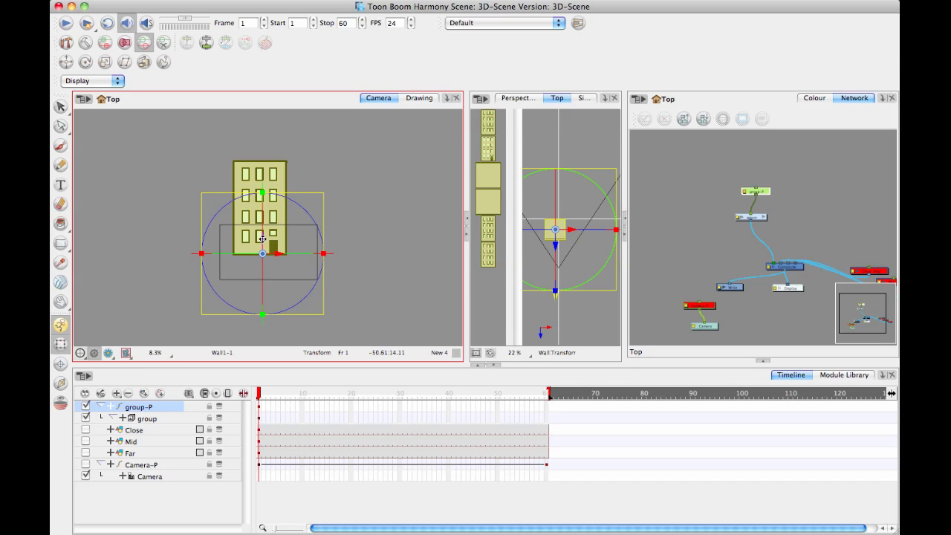
drag(261, 243, 261, 261)
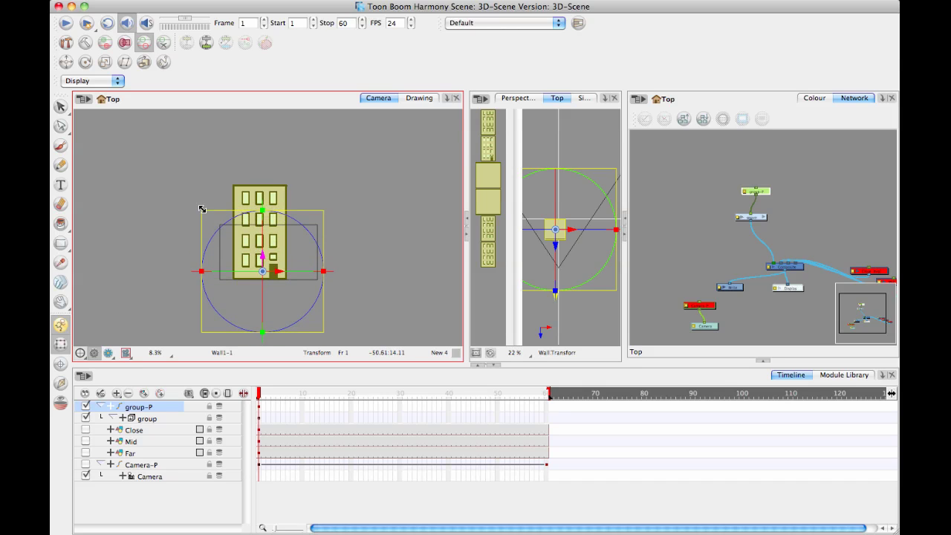
drag(215, 219, 249, 245)
click(417, 198)
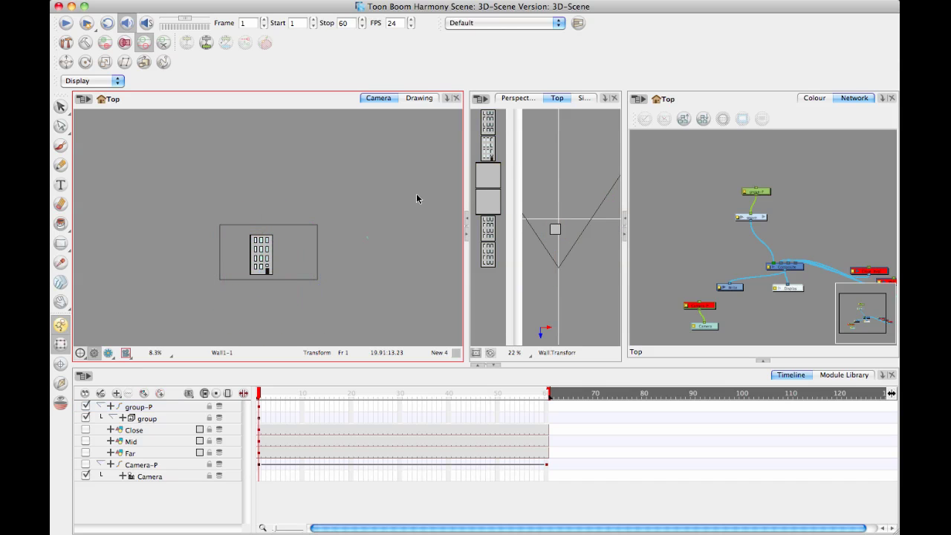
Step: Collapse group-P, duplicate it, and move the copy along the x axis to the right edge of the camera frame
click(103, 406)
right_click(166, 407)
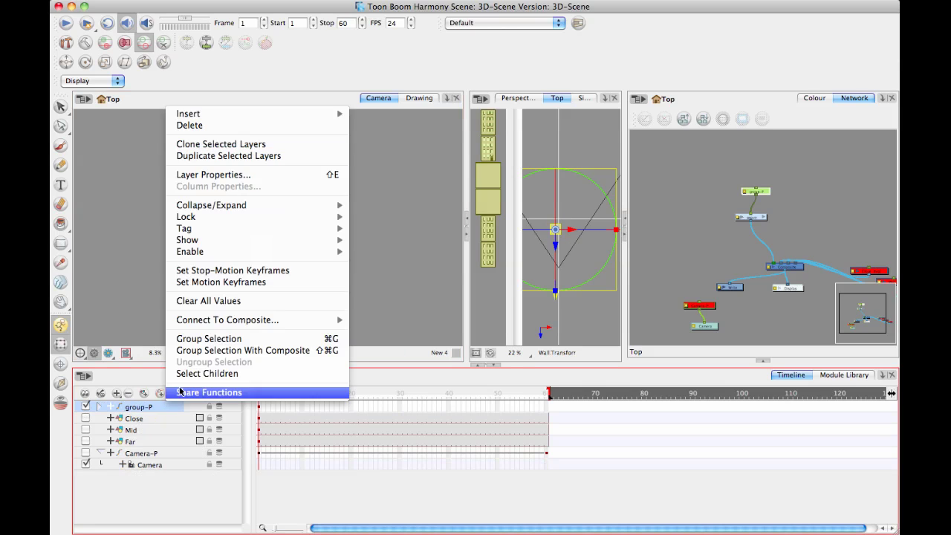
click(231, 156)
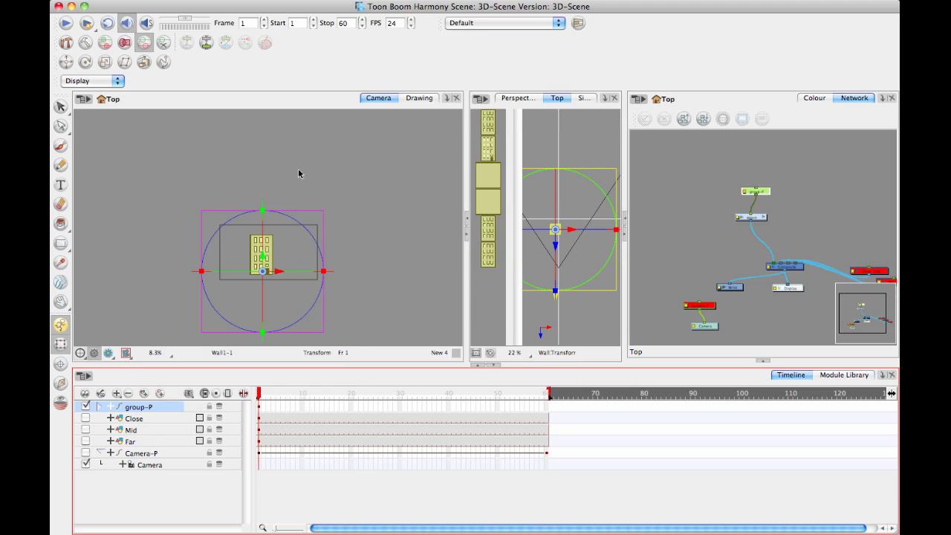
drag(278, 270, 328, 277)
click(418, 248)
Step: Duplicate group-P again and move the copy back in depth, directly behind the original building
click(188, 409)
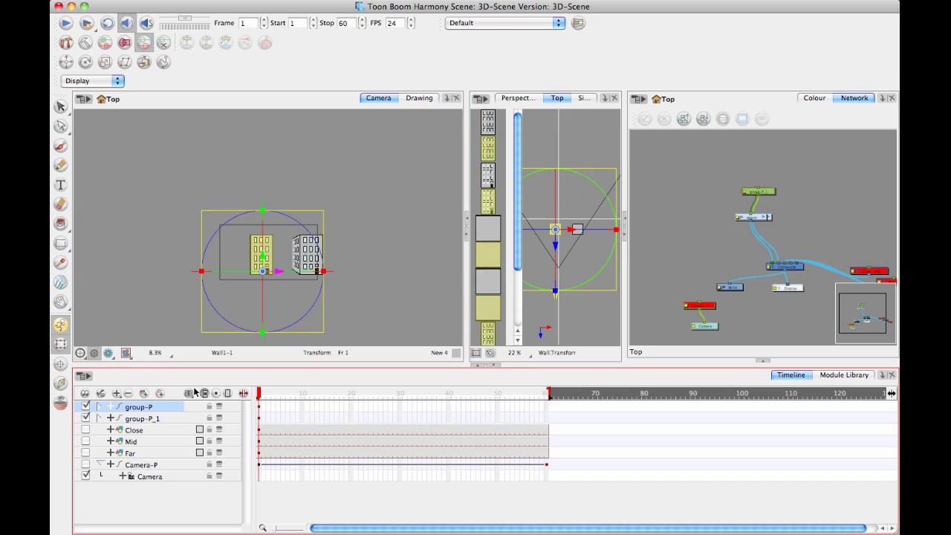
right_click(162, 407)
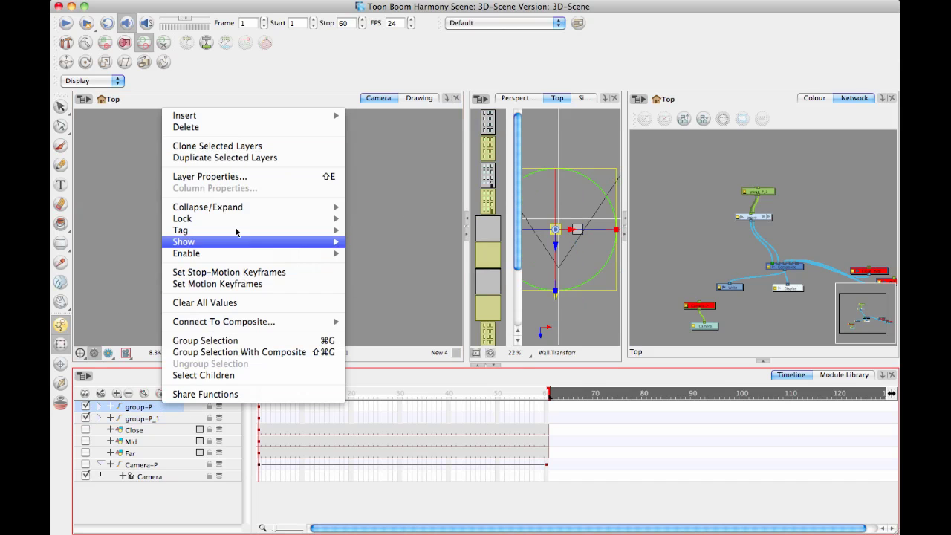
click(245, 158)
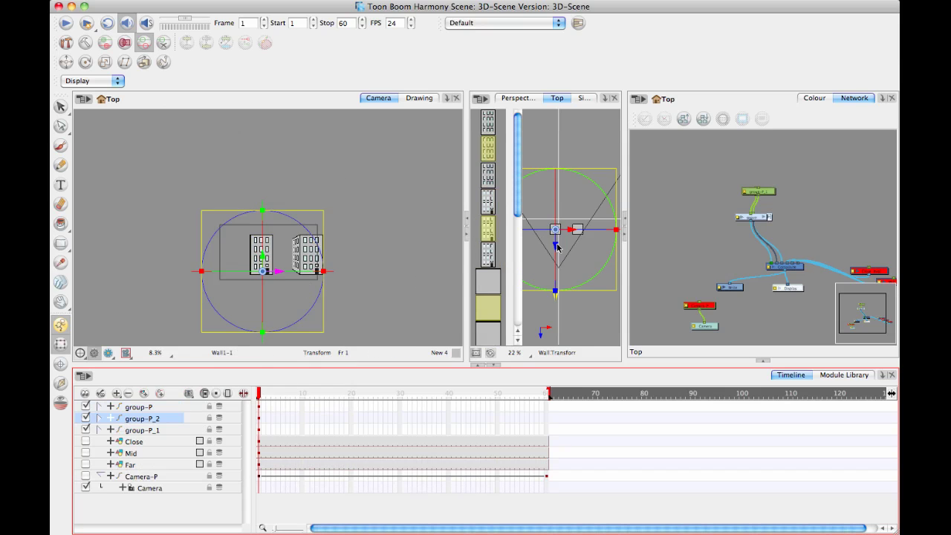
drag(557, 247, 561, 232)
Step: Duplicate group-P and group-P_2 together
click(167, 405)
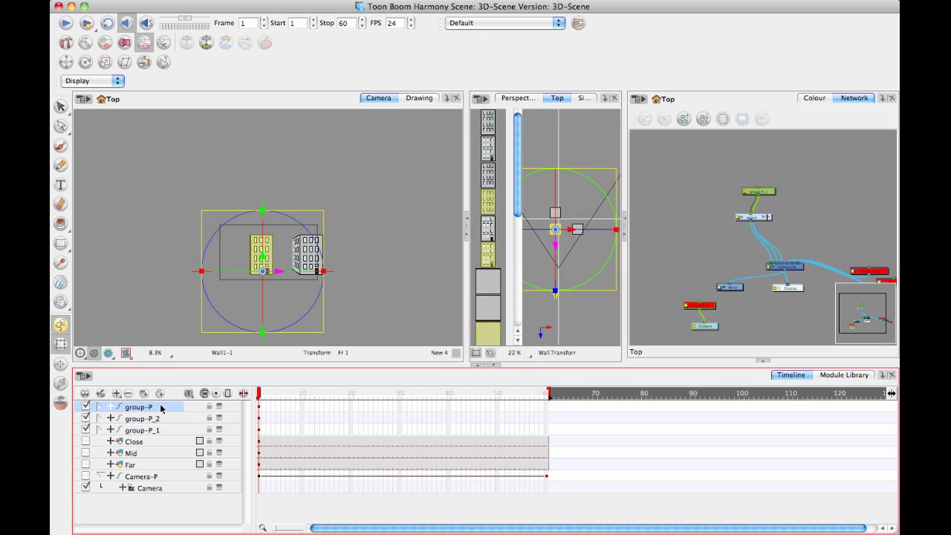
shift+click(165, 418)
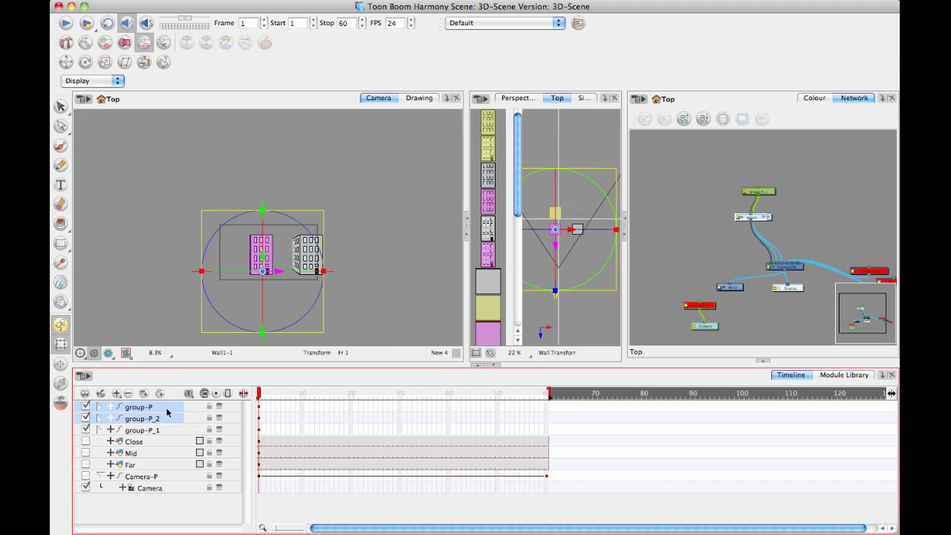
right_click(167, 406)
click(238, 155)
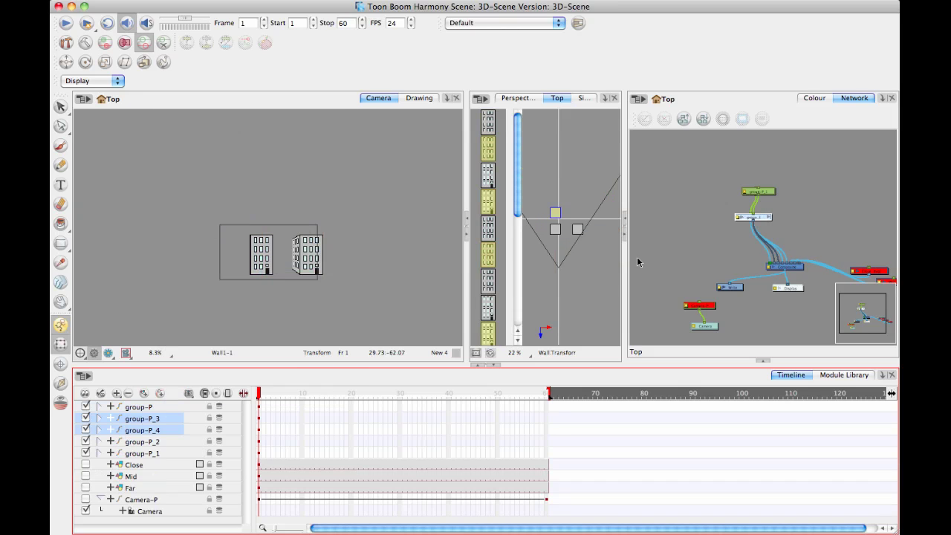
Step: Move group-P_4 and group-P_3 back in depth so they extend the row behind the first two buildings
click(169, 430)
drag(558, 228, 558, 211)
click(155, 419)
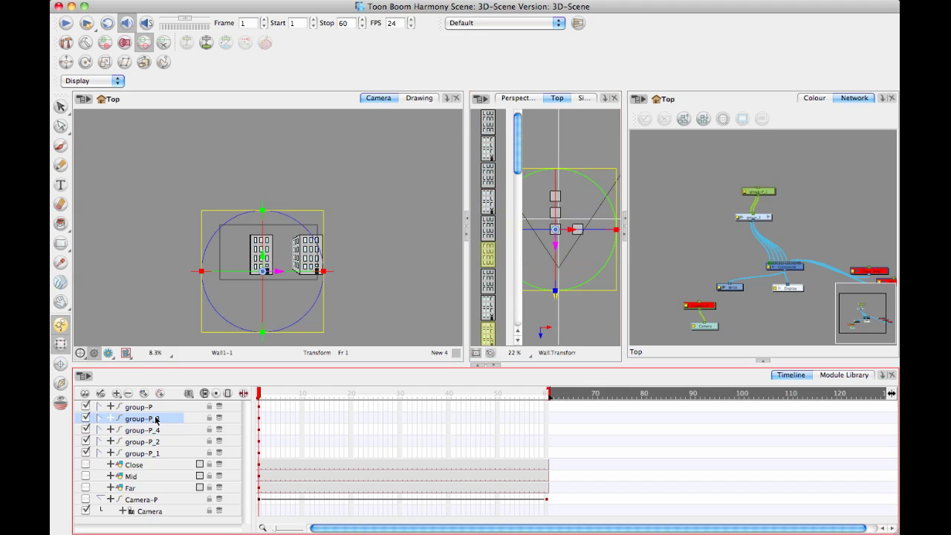
drag(555, 244, 564, 197)
click(568, 284)
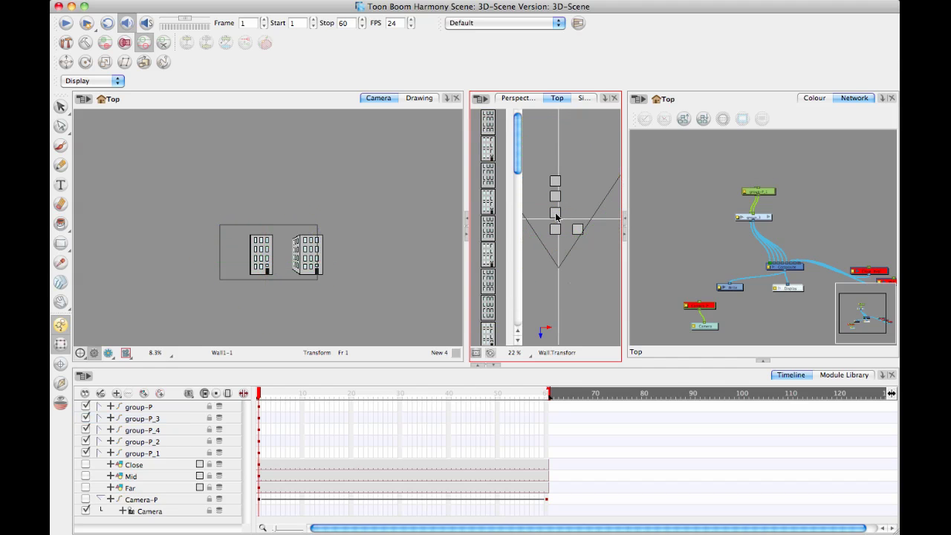
Step: Duplicate group-P_1 and move the copy back in depth, directly behind the building on the right side of the street
click(156, 454)
right_click(162, 454)
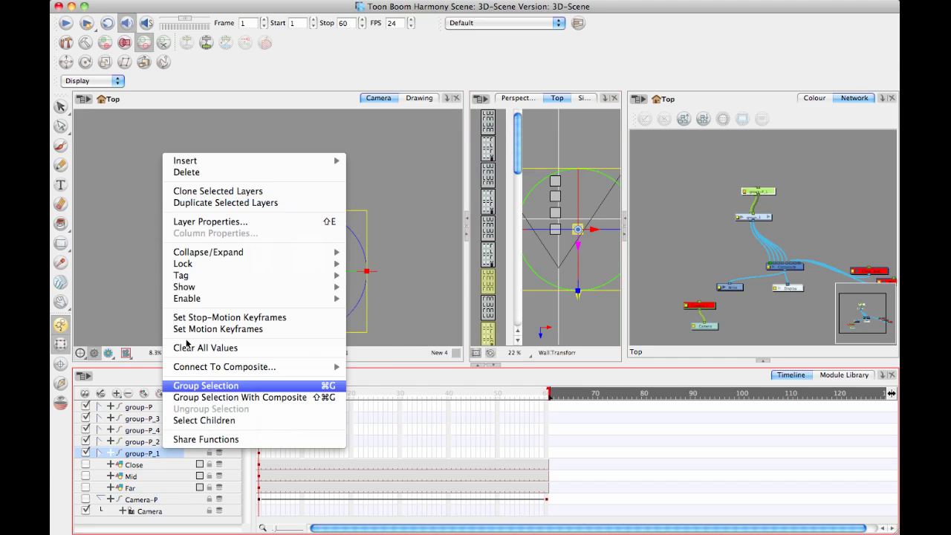
click(219, 205)
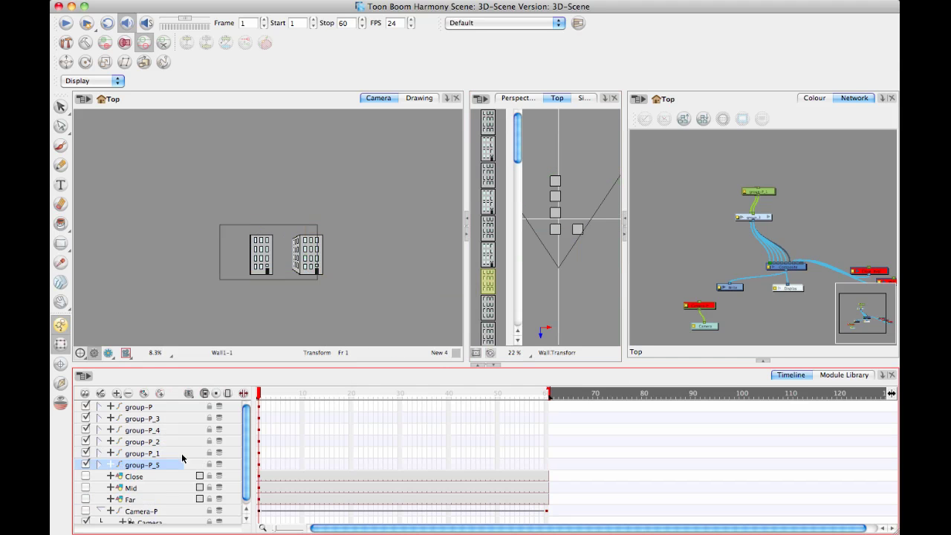
click(170, 465)
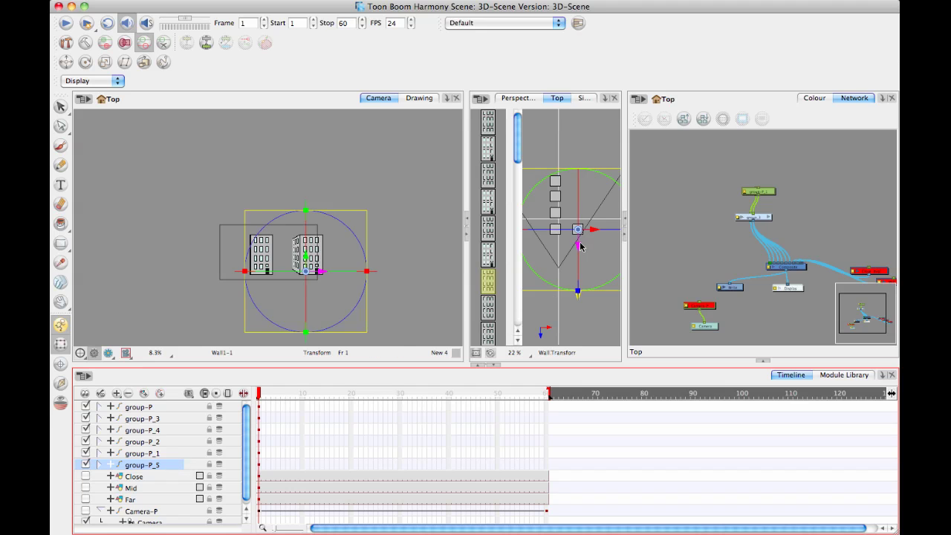
click(581, 247)
click(194, 467)
drag(578, 244, 578, 221)
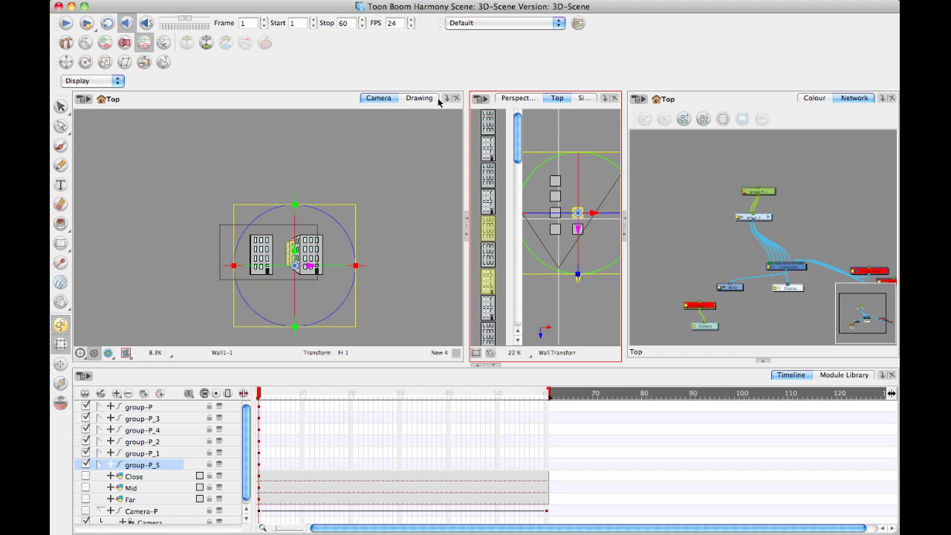
Step: Examine the rows of buildings from the front in the Perspective view
click(518, 99)
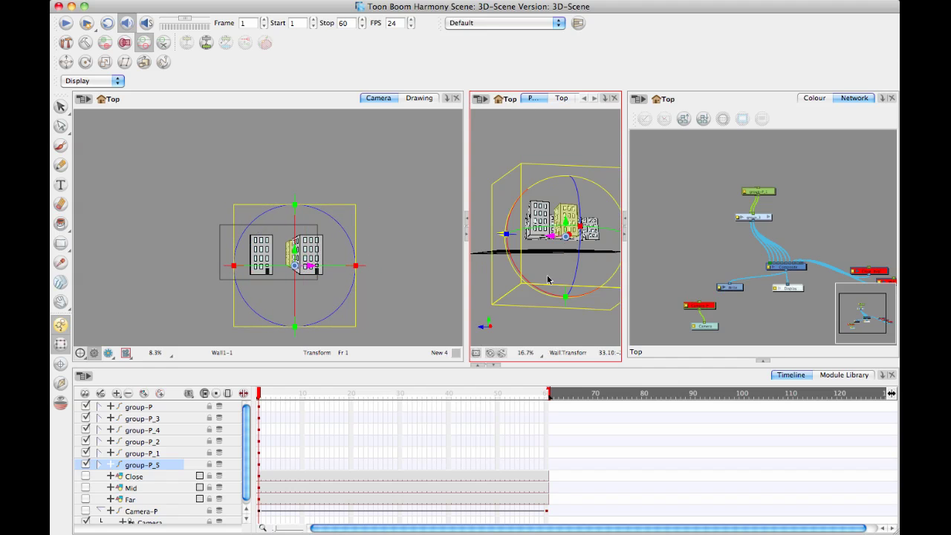
drag(544, 279, 558, 215)
key(2)
key(2)
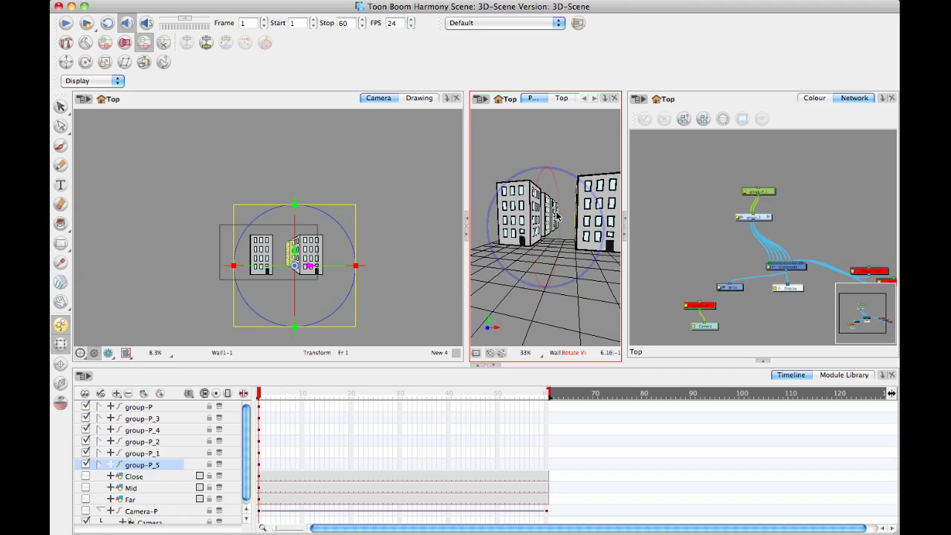
click(390, 320)
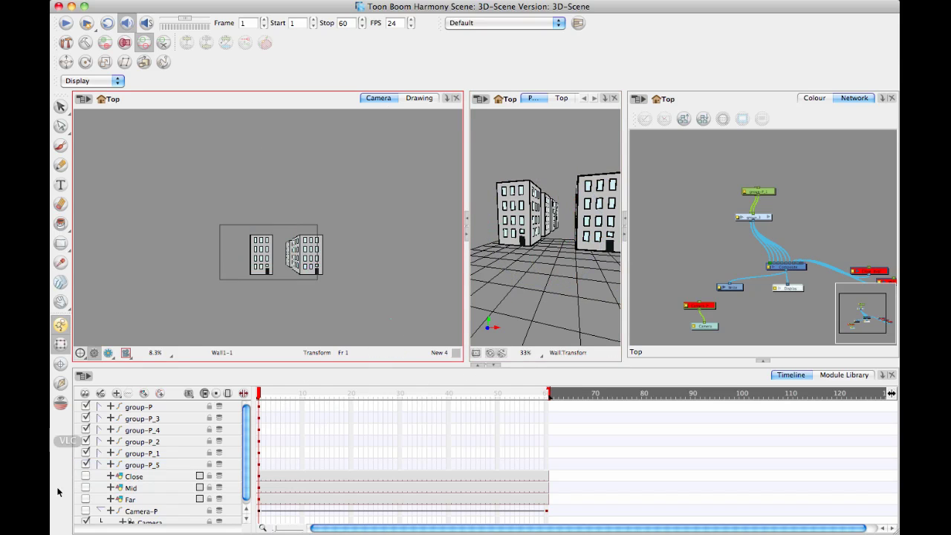
Step: Enable the Mid and Far background layers while leaving the Close layer disabled
drag(85, 480, 85, 488)
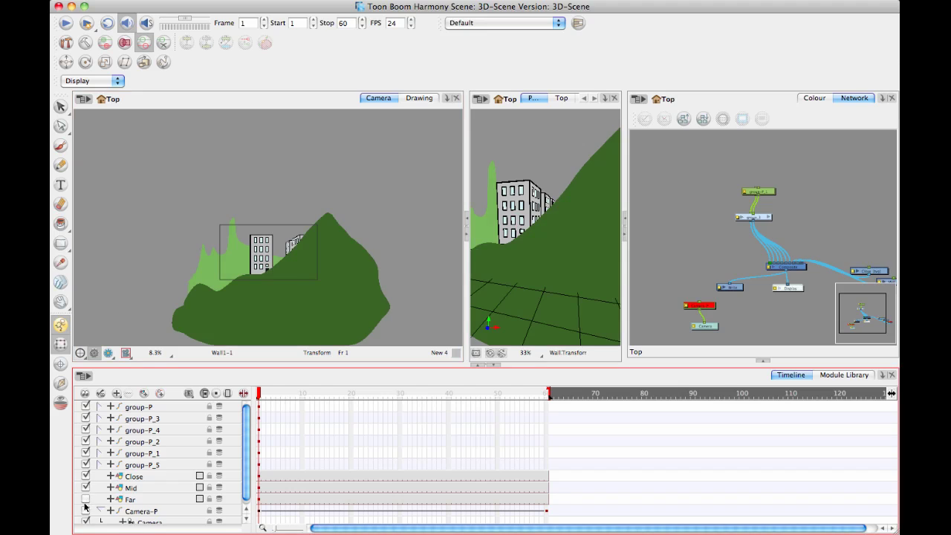
click(85, 499)
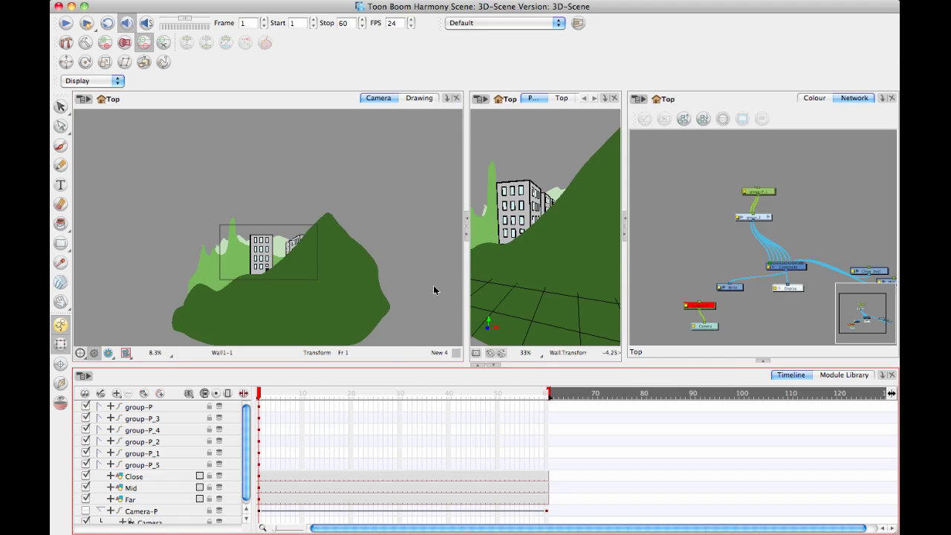
click(86, 477)
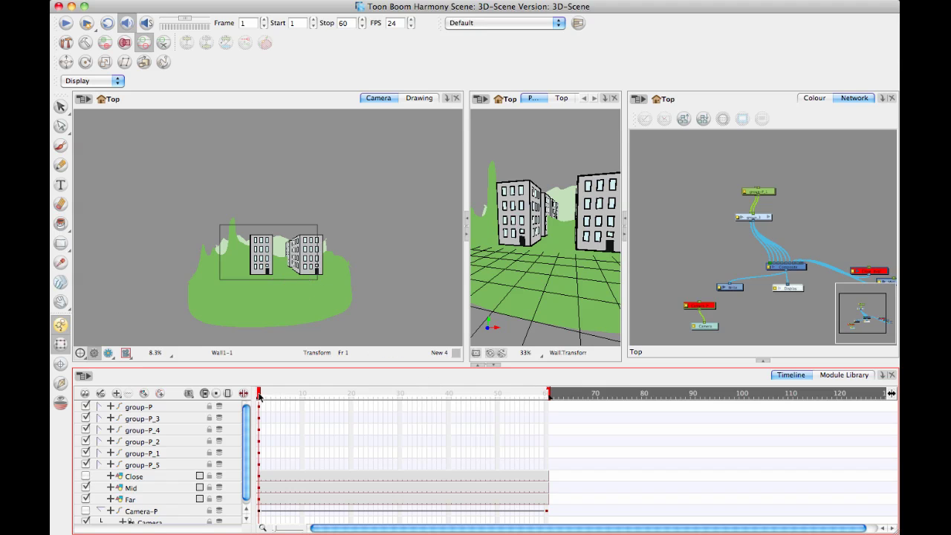
Step: Enable the Camera-P peg and scrub through the camera move to frame 54
drag(260, 396, 100, 452)
click(85, 511)
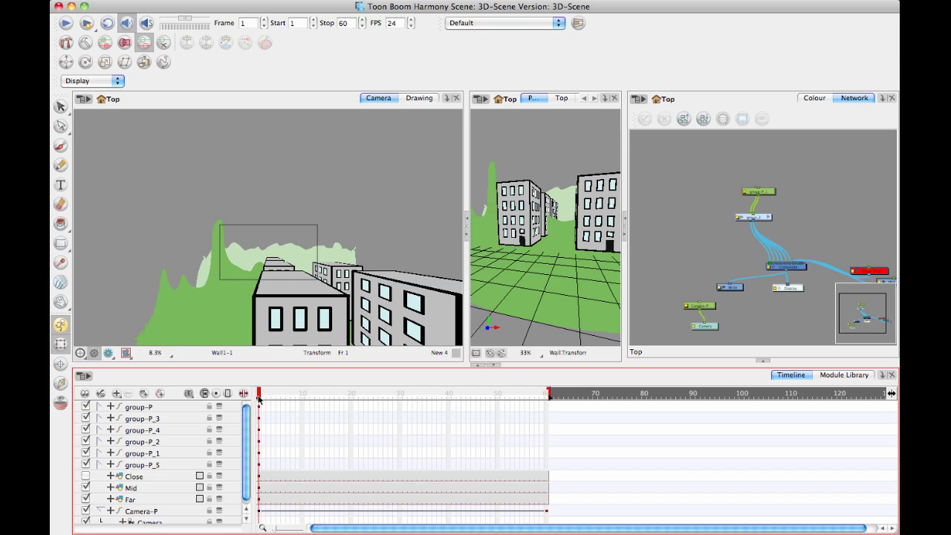
drag(259, 398, 517, 390)
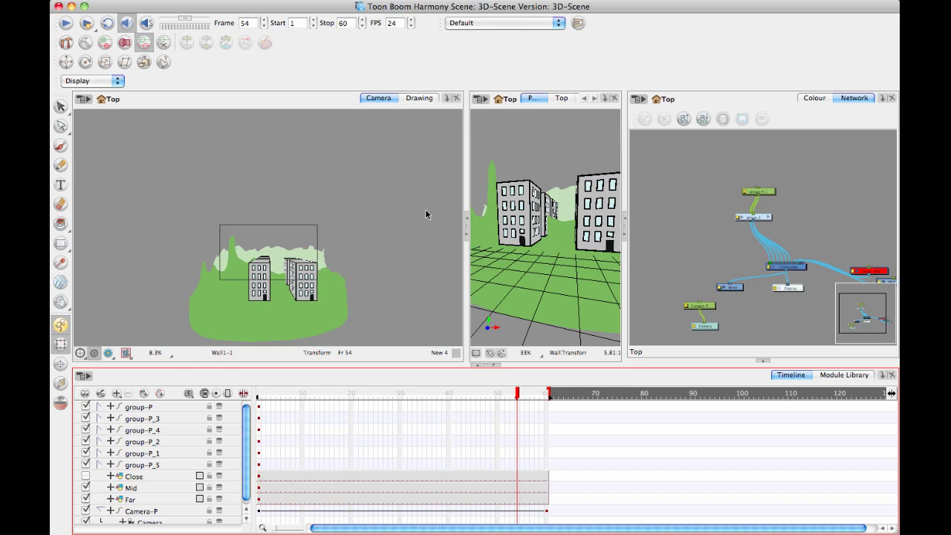
Step: Enable 3D for the Mid layer in its layer properties
click(143, 490)
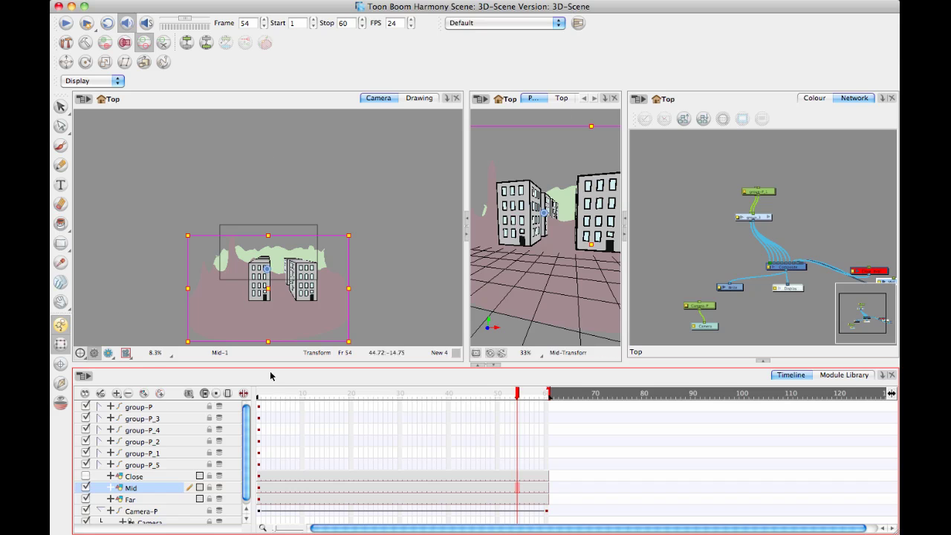
double_click(154, 491)
click(459, 105)
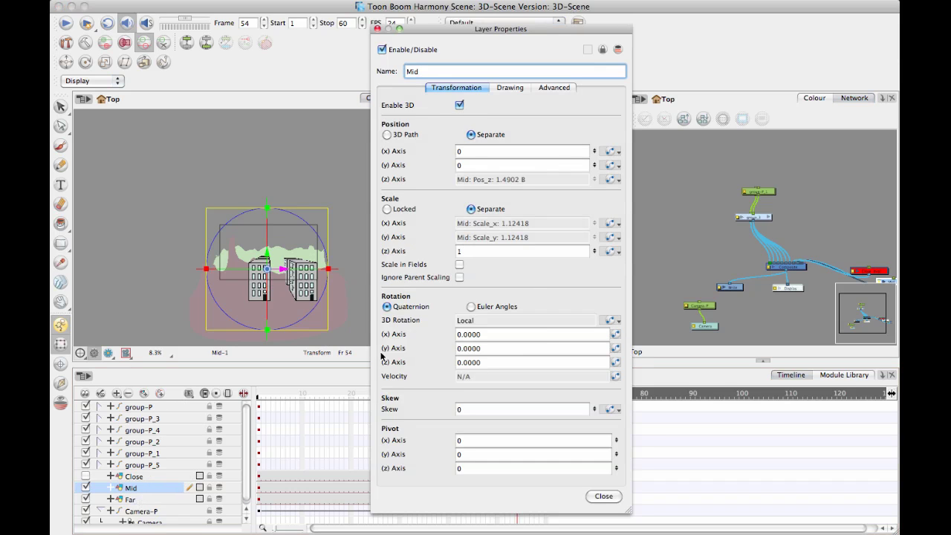
click(377, 28)
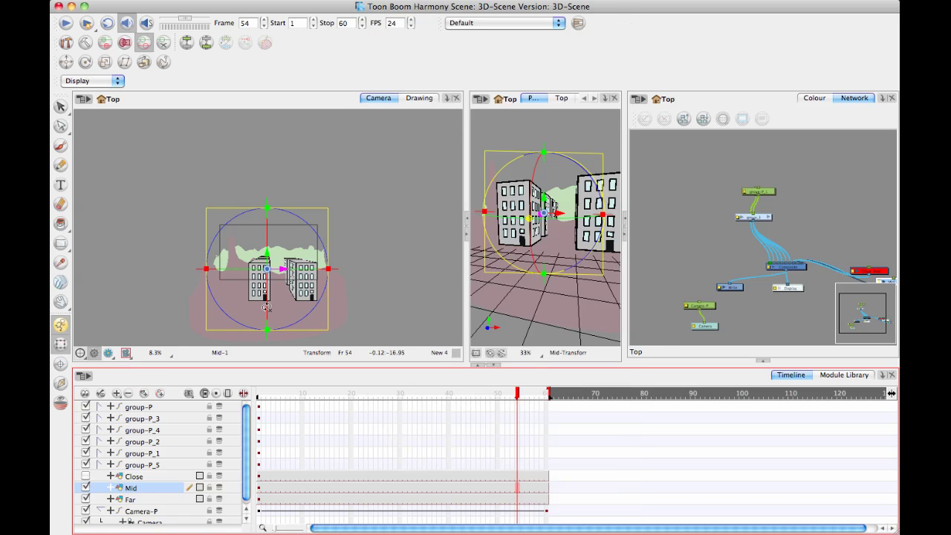
Step: Rotate the Mid layer flat and lower it beneath the buildings, and move its keyframe from frame 54 to frame 1
drag(266, 295, 277, 216)
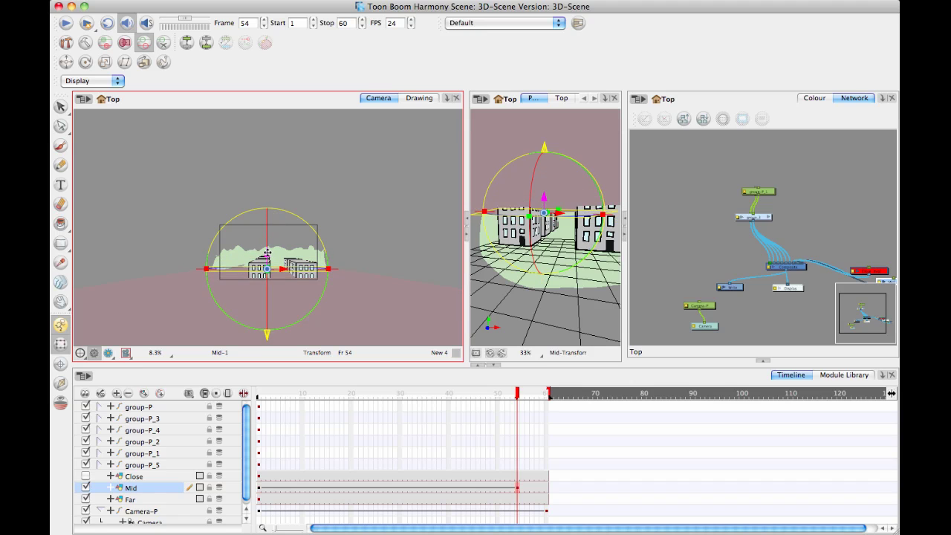
drag(266, 255, 271, 268)
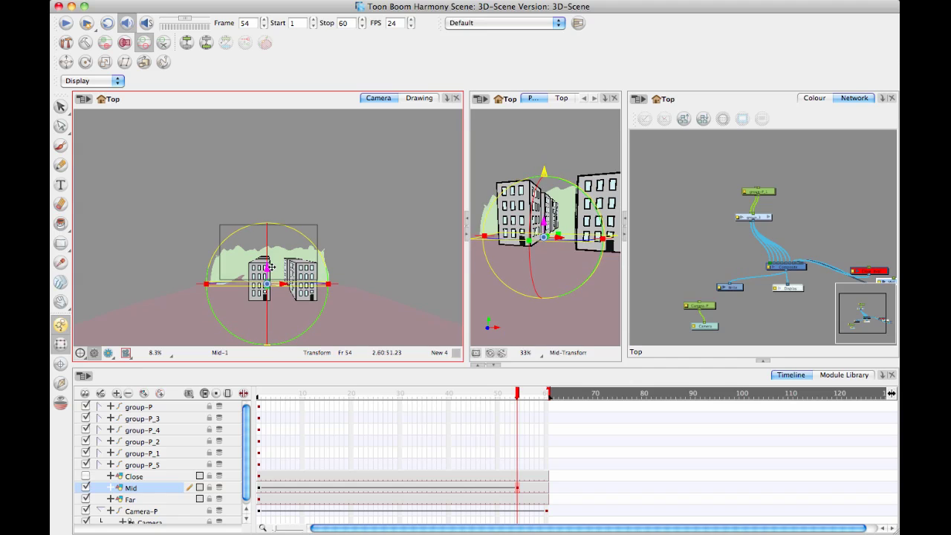
click(412, 161)
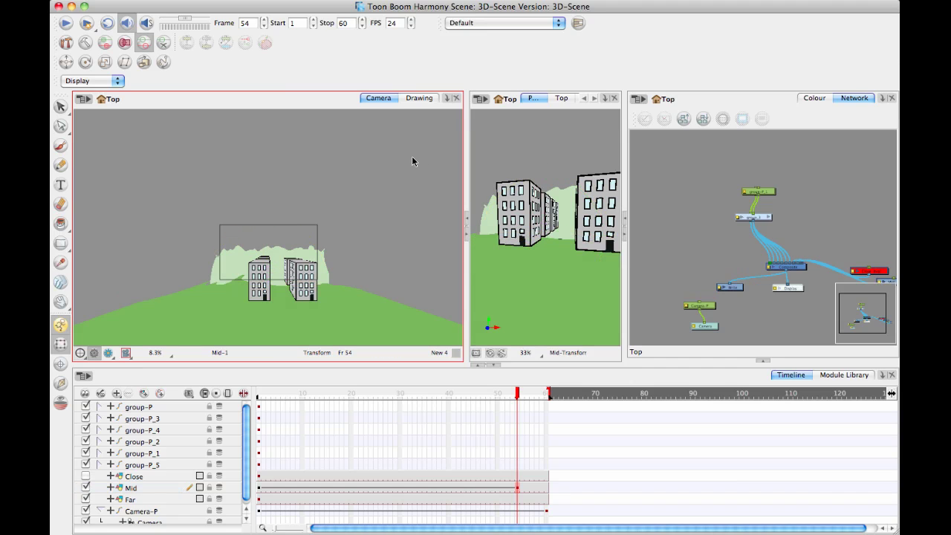
click(147, 488)
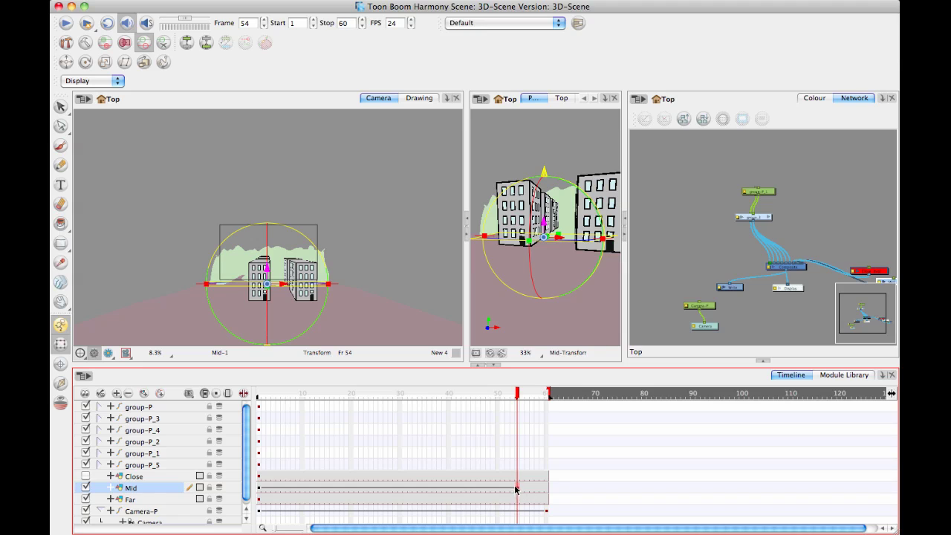
mouse_move(392, 500)
mouse_down()
mouse_move(259, 494)
mouse_move(260, 487)
mouse_up()
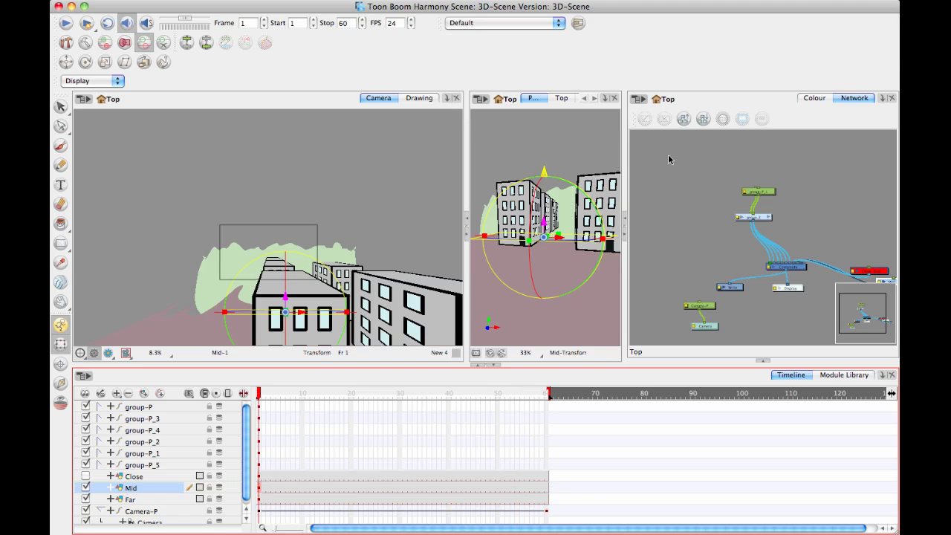
Step: Move the flattened Mid layer in depth so the ground runs under the buildings and reaches the Far layer
scroll(562, 178, down, 3)
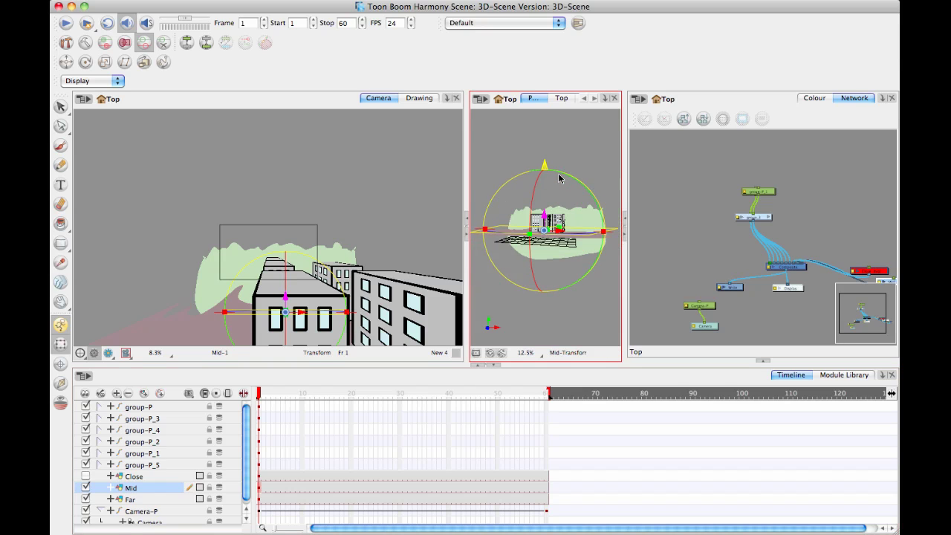
drag(543, 246, 643, 195)
drag(734, 168, 614, 217)
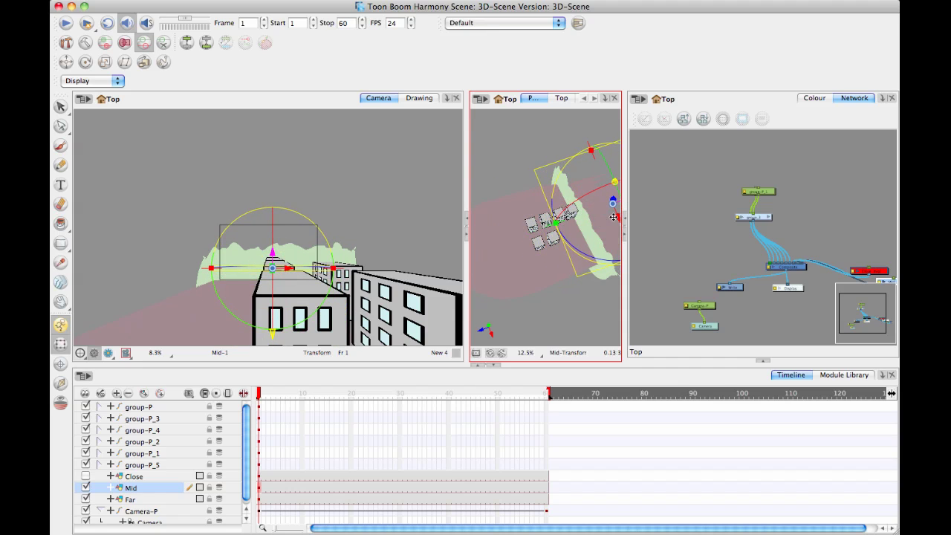
click(488, 143)
drag(567, 269, 564, 319)
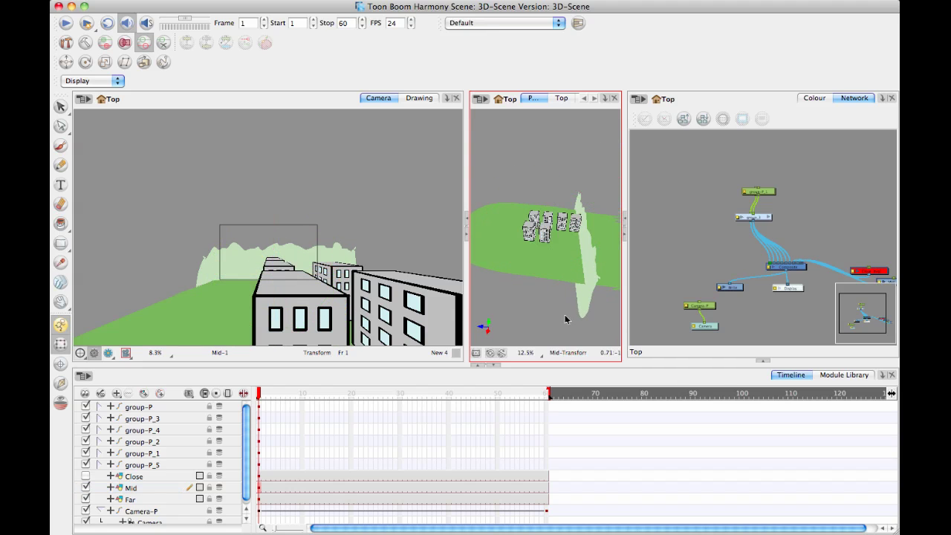
Step: Push the Far layer farther back in the Top view with Maintain Size, keeping its apparent size in the camera
click(147, 500)
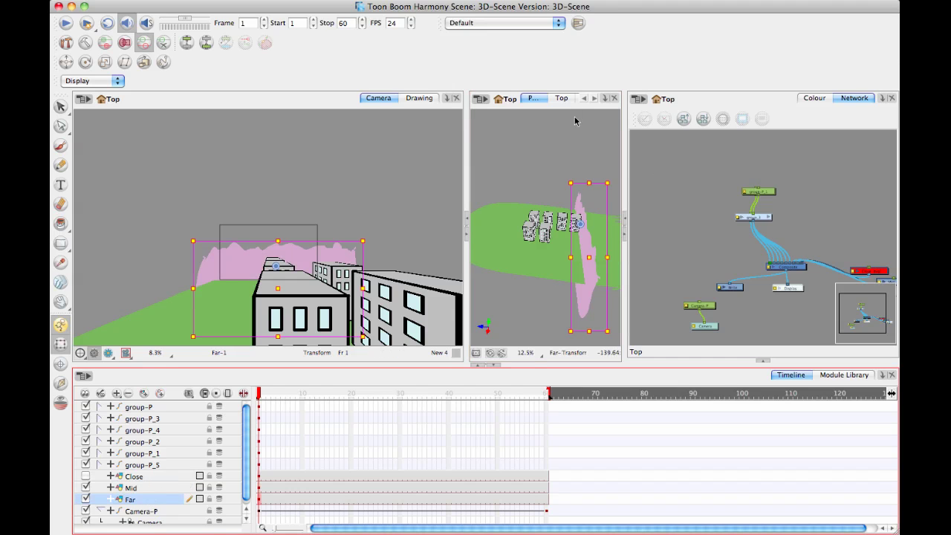
click(562, 98)
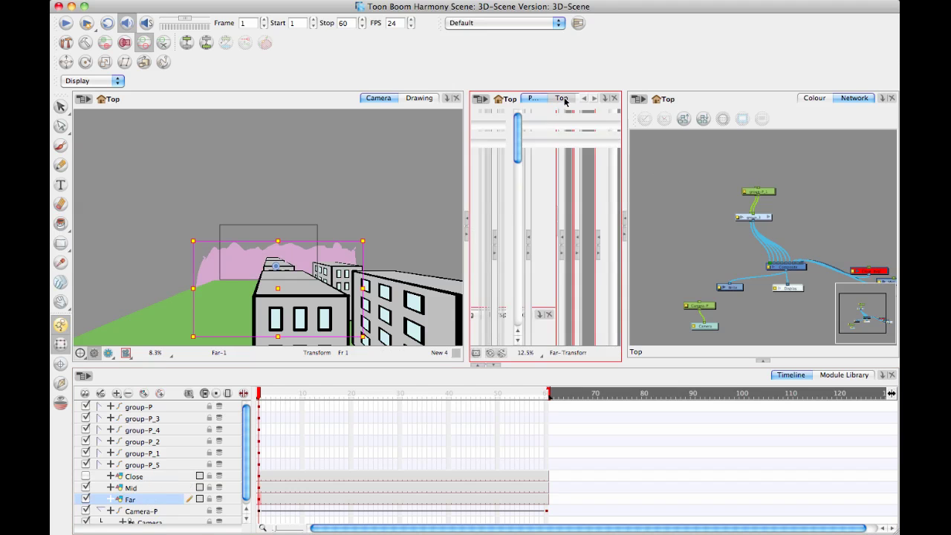
click(144, 63)
drag(571, 236, 568, 217)
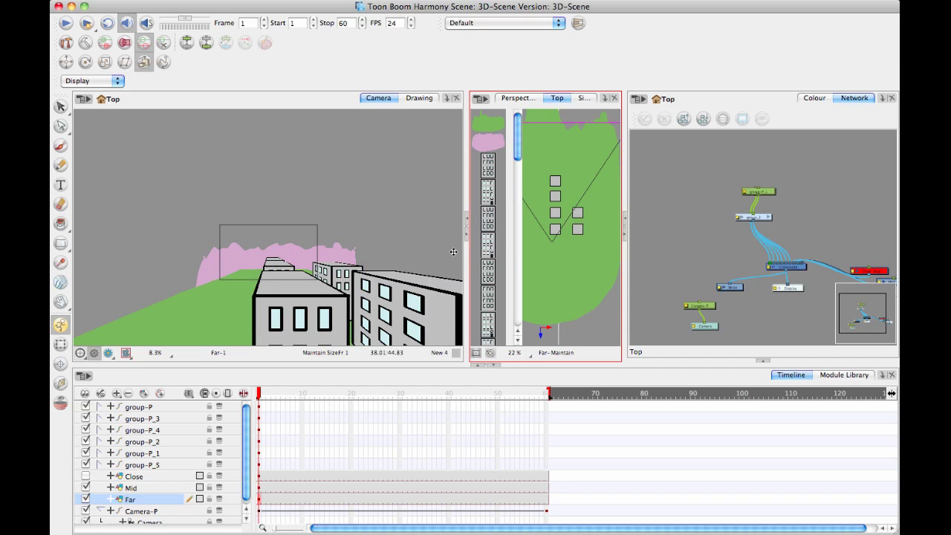
Step: Shift the Camera-P peg at frame 60 to about 8 E and 1.6 S, facing the fronts of the buildings
click(266, 396)
drag(267, 396, 596, 396)
click(557, 513)
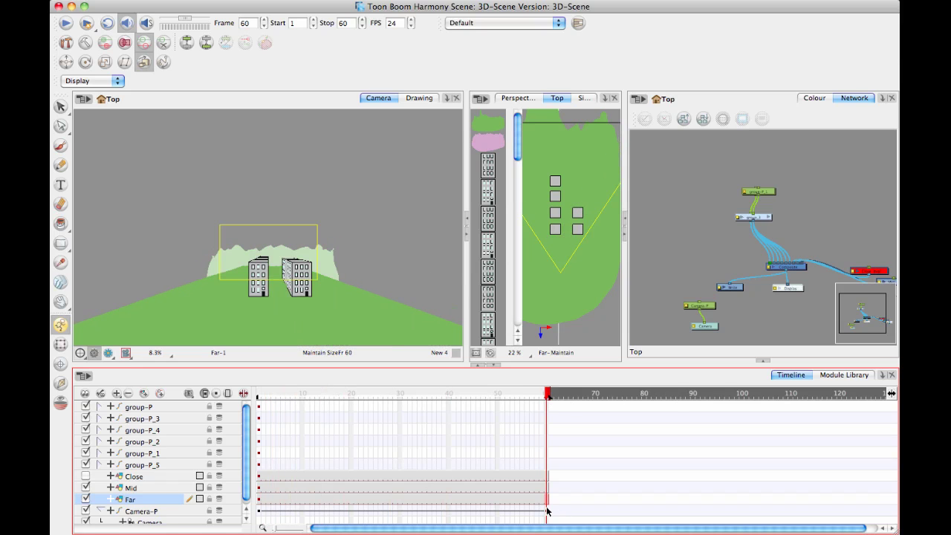
key(shift+t)
drag(279, 224, 309, 248)
key(space)
drag(361, 222, 371, 223)
key(2)
key(2)
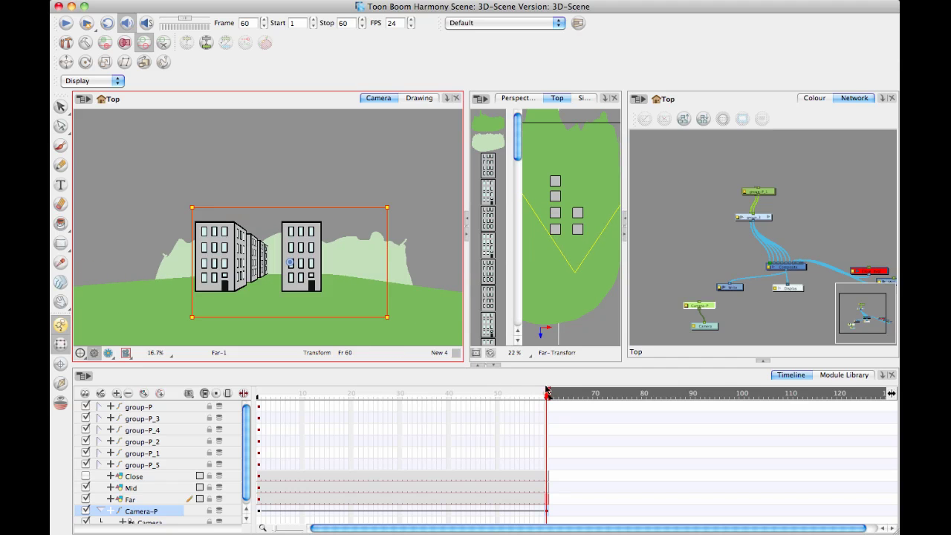
drag(548, 392, 608, 357)
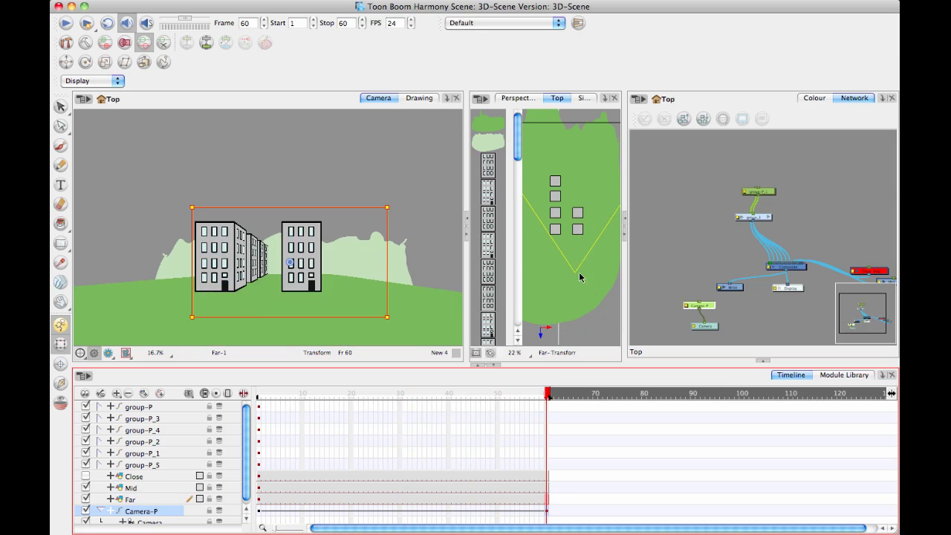
Step: Enable 3D for the Camera-P peg in its layer properties
double_click(178, 511)
click(460, 105)
drag(372, 27, 373, 28)
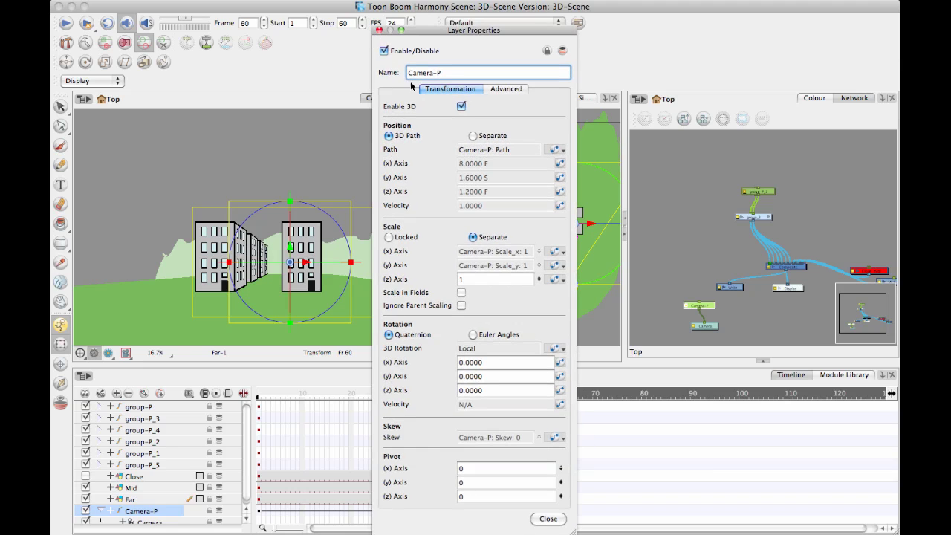
click(379, 30)
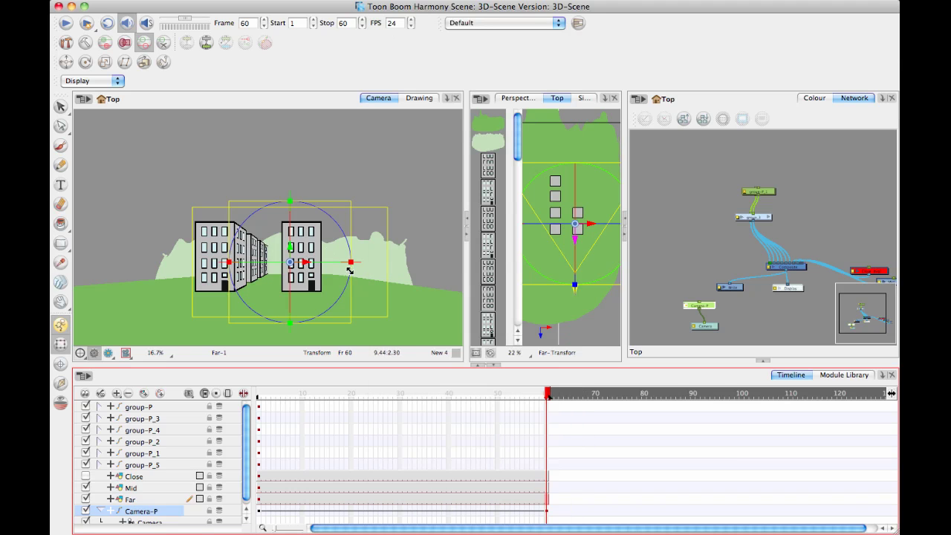
Step: Turn the camera sideways at frame 60 and tilt it to look down on the street from above
click(324, 262)
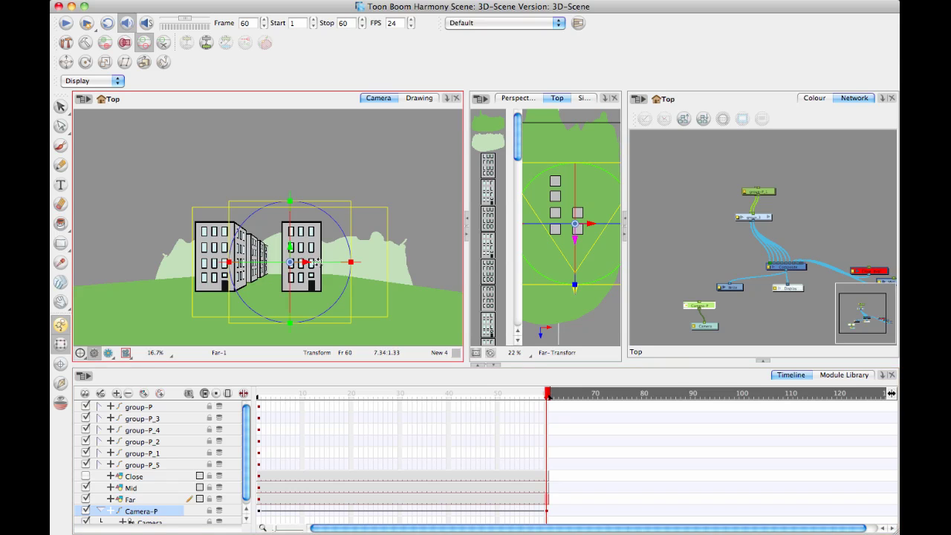
mouse_move(316, 261)
mouse_down()
mouse_move(350, 263)
mouse_move(330, 269)
mouse_up()
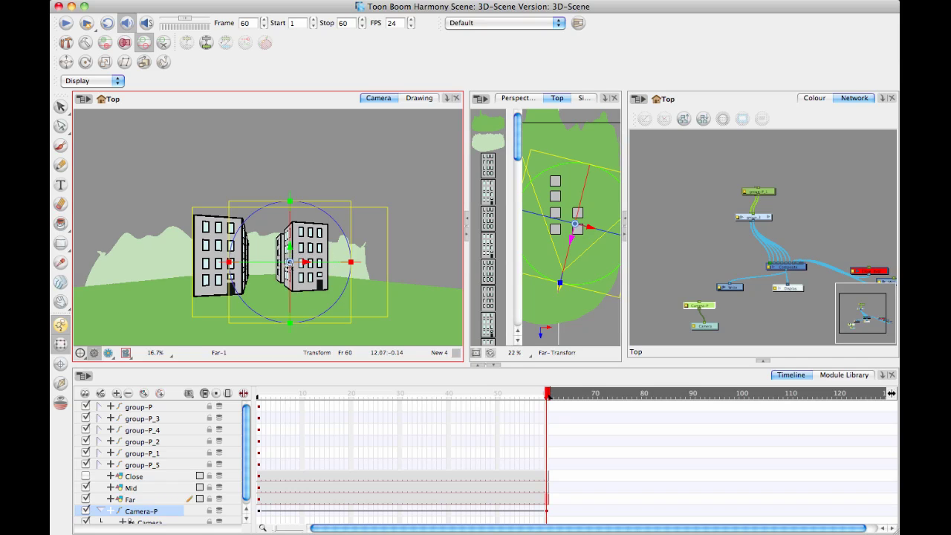
drag(287, 283, 319, 231)
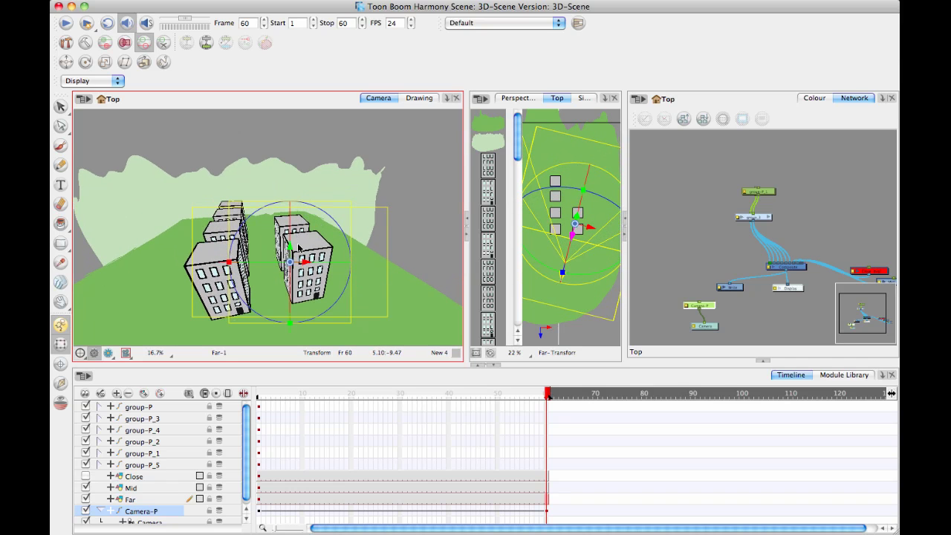
Step: Scale up the Camera-P peg at frame 1 to widen the shot, and raise and tilt it down over the street
drag(551, 397, 197, 382)
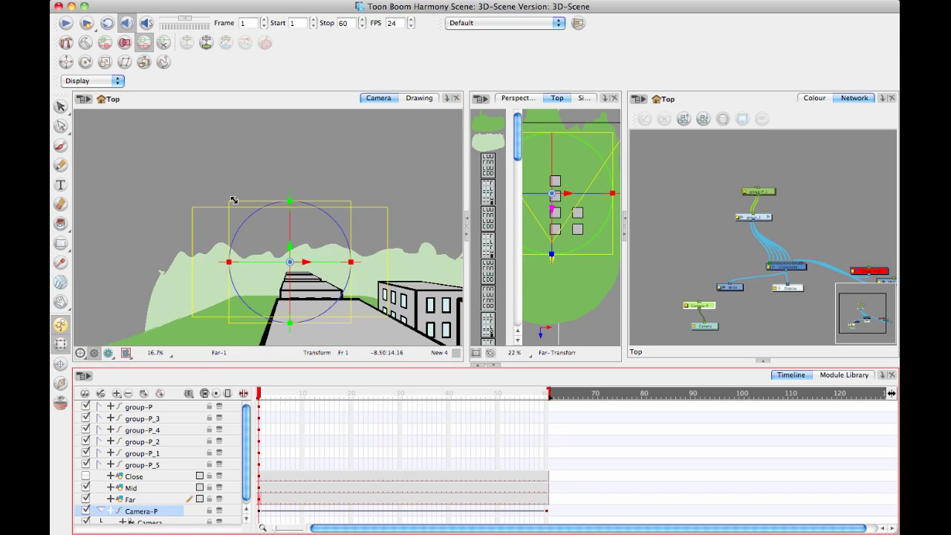
drag(230, 199, 81, 101)
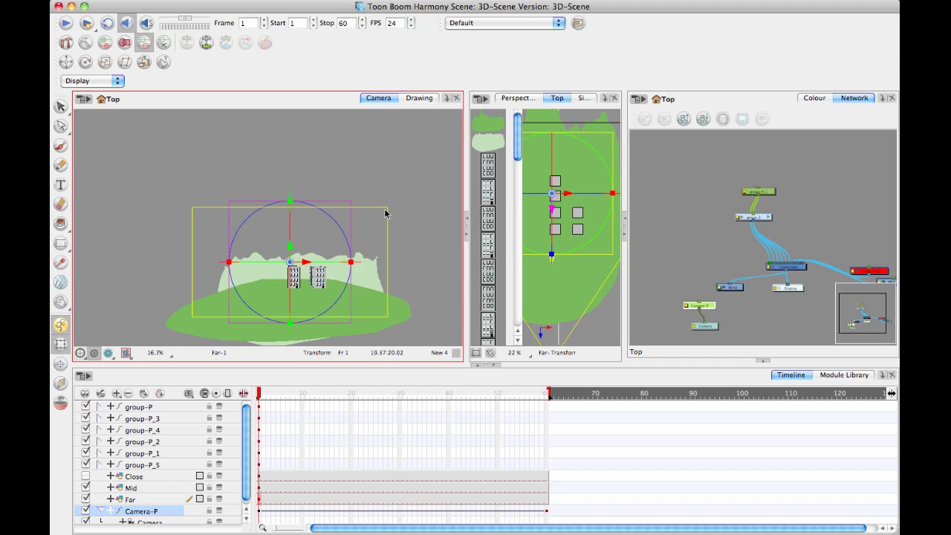
click(290, 245)
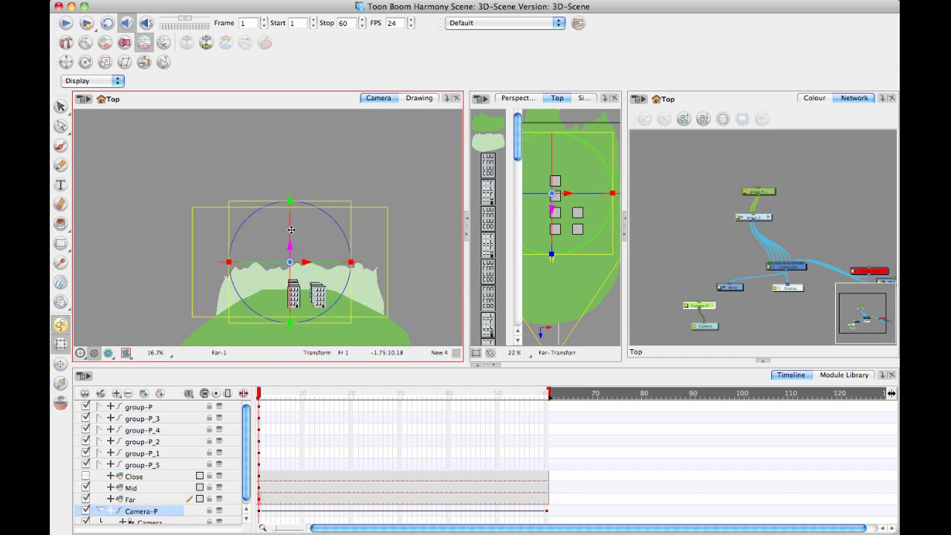
drag(291, 228, 323, 271)
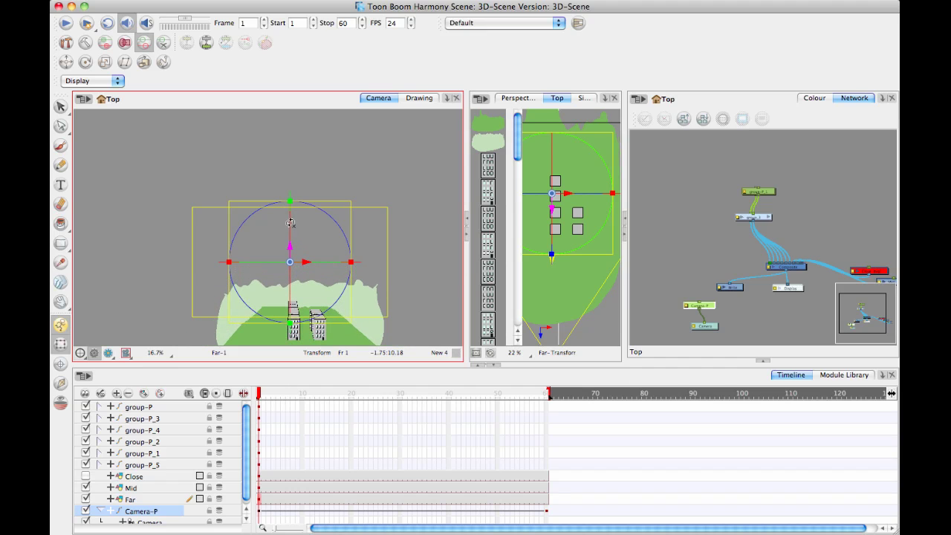
mouse_move(290, 223)
mouse_down()
mouse_move(287, 205)
mouse_move(289, 217)
mouse_up()
click(212, 211)
Step: Shift the camera to the right at frame 1 and scale its peg down to frame the buildings more closely
click(141, 511)
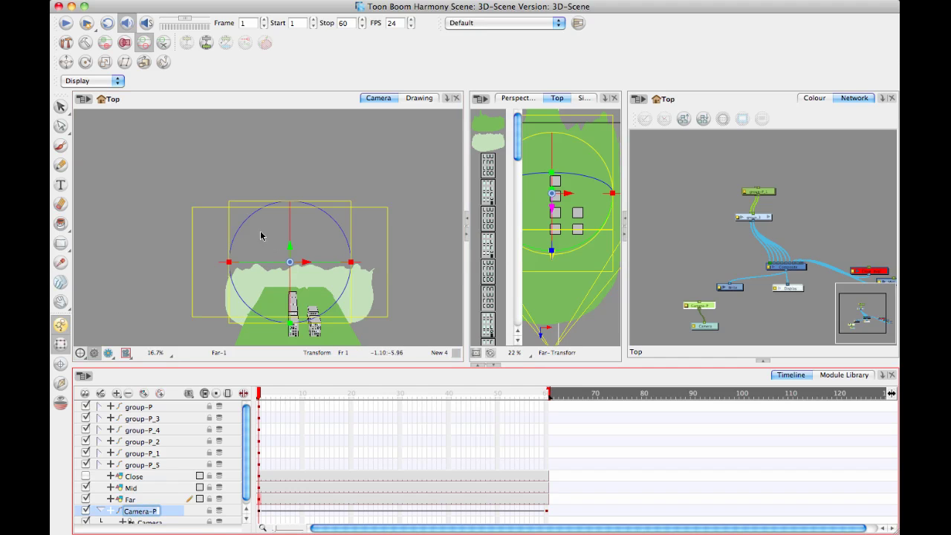
click(312, 262)
drag(319, 262, 291, 267)
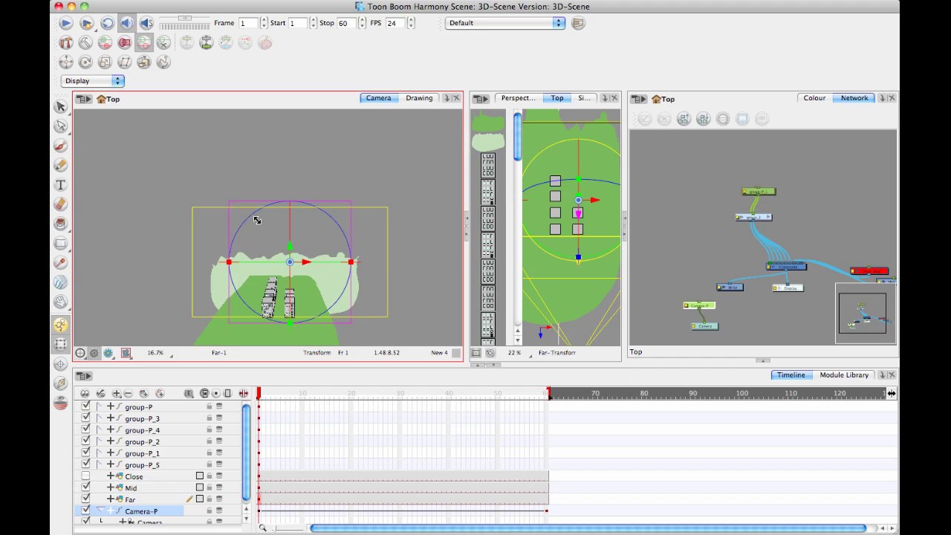
drag(245, 214, 286, 297)
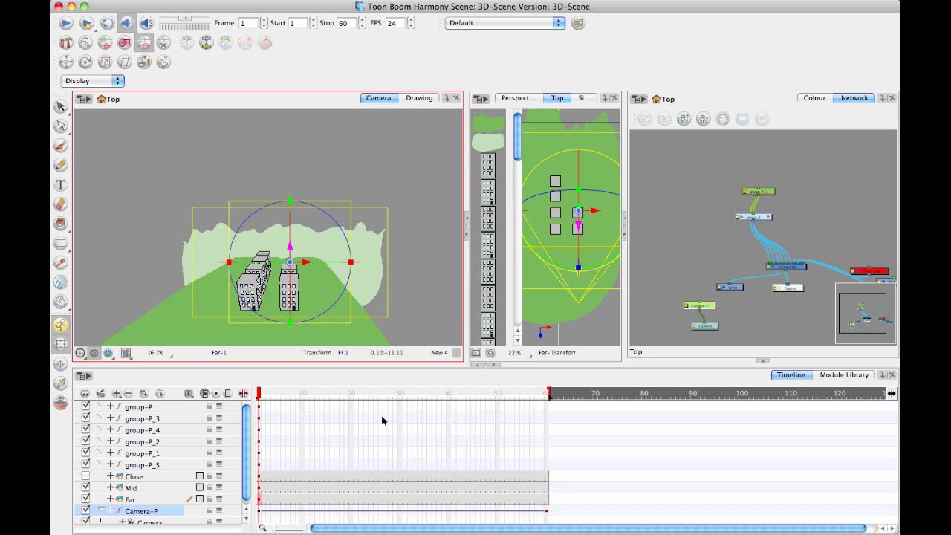
click(444, 291)
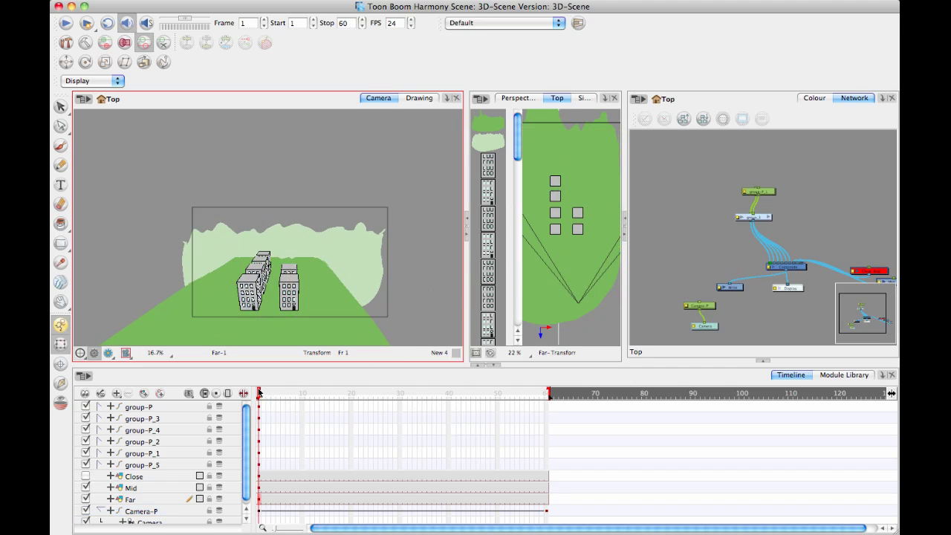
Step: Scrub to frame 60 and move the Camera-P peg forward so the camera sits close above the nearest buildings
click(283, 394)
drag(312, 402, 638, 401)
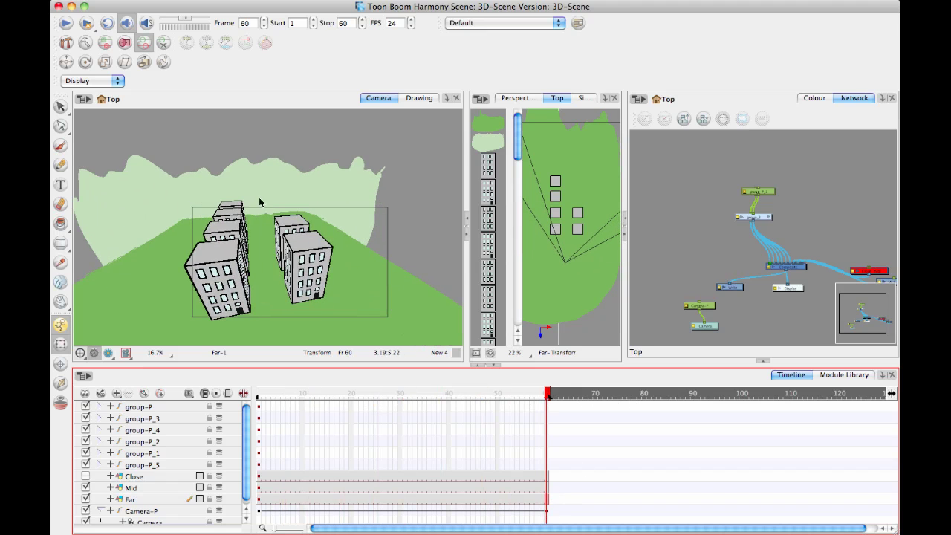
click(548, 512)
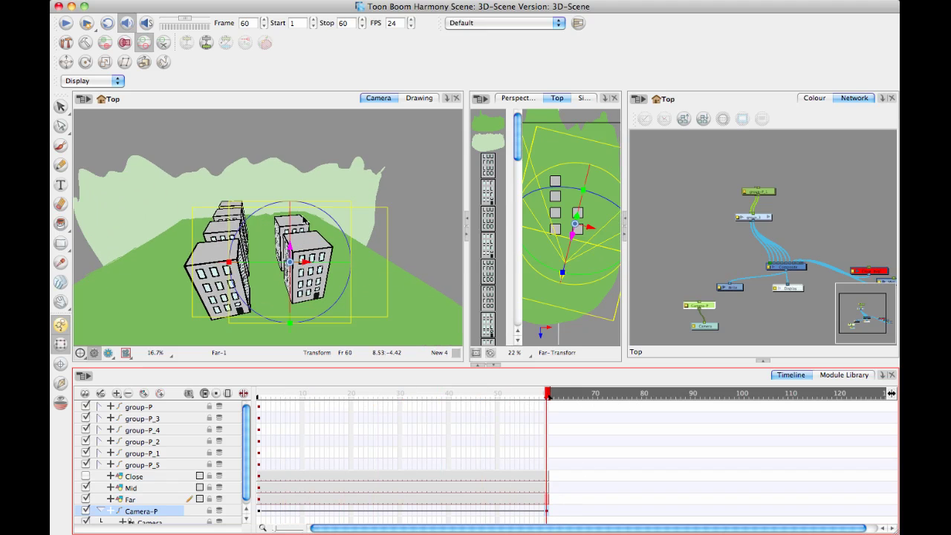
click(290, 244)
mouse_move(293, 226)
mouse_down()
mouse_move(234, 201)
mouse_move(283, 240)
mouse_move(311, 200)
mouse_up()
key(1)
key(1)
key(1)
click(414, 200)
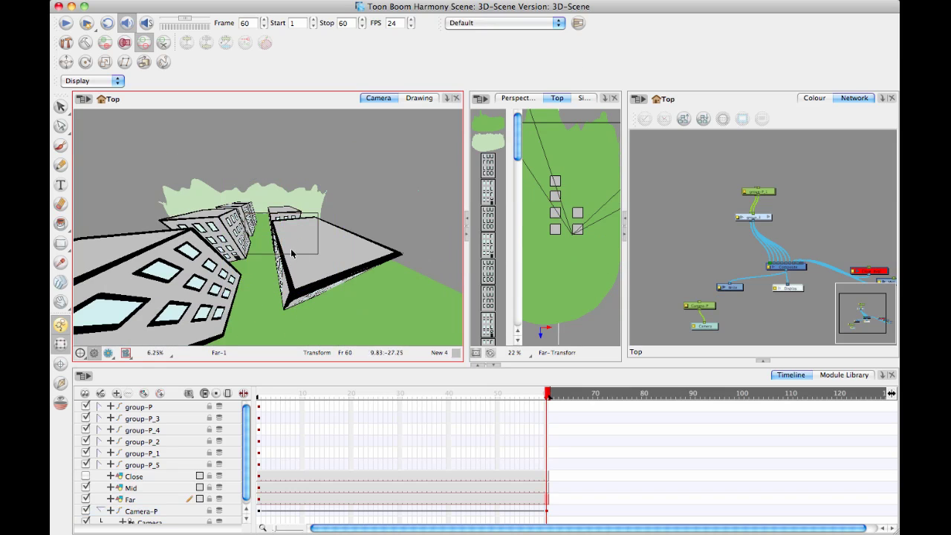
Step: Examine the 3D street in the camera view at frame 60 and from different angles in the Perspective view
key(space)
mouse_move(328, 278)
mouse_down()
mouse_move(318, 280)
mouse_move(331, 284)
mouse_up()
key(2)
key(space)
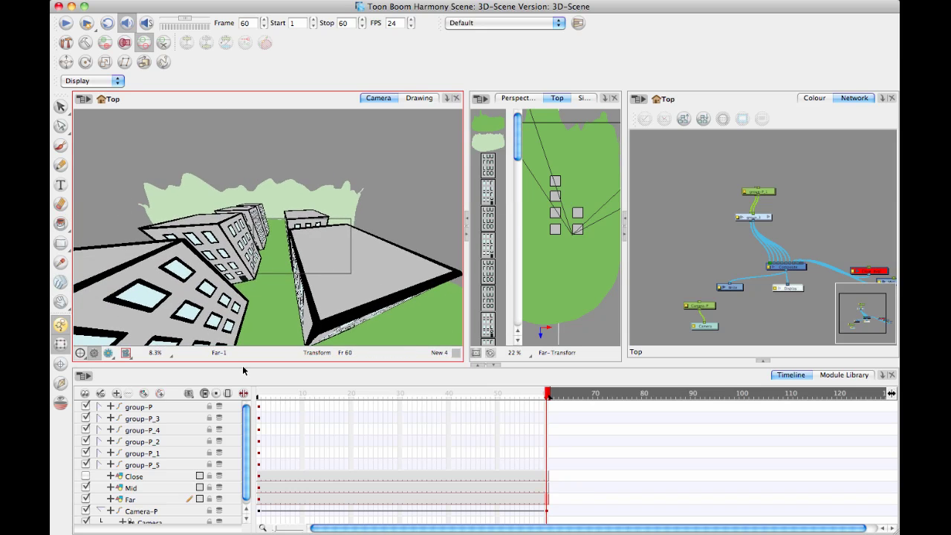
click(509, 104)
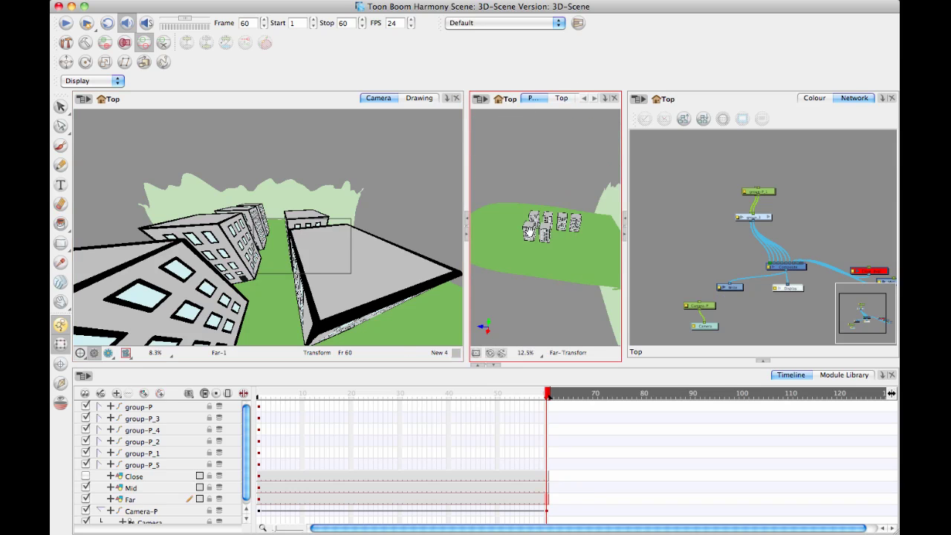
drag(548, 225, 530, 193)
key(1)
key(1)
key(2)
key(2)
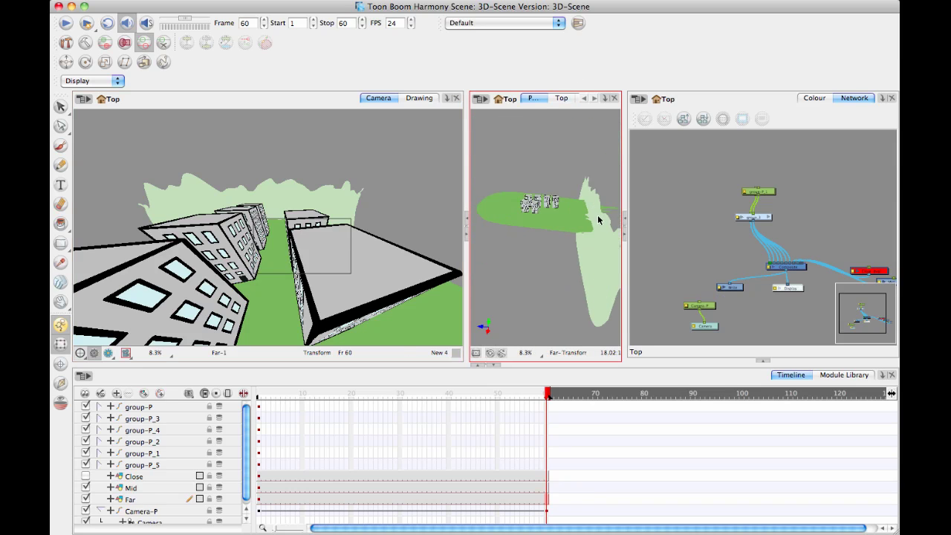
drag(493, 246, 593, 278)
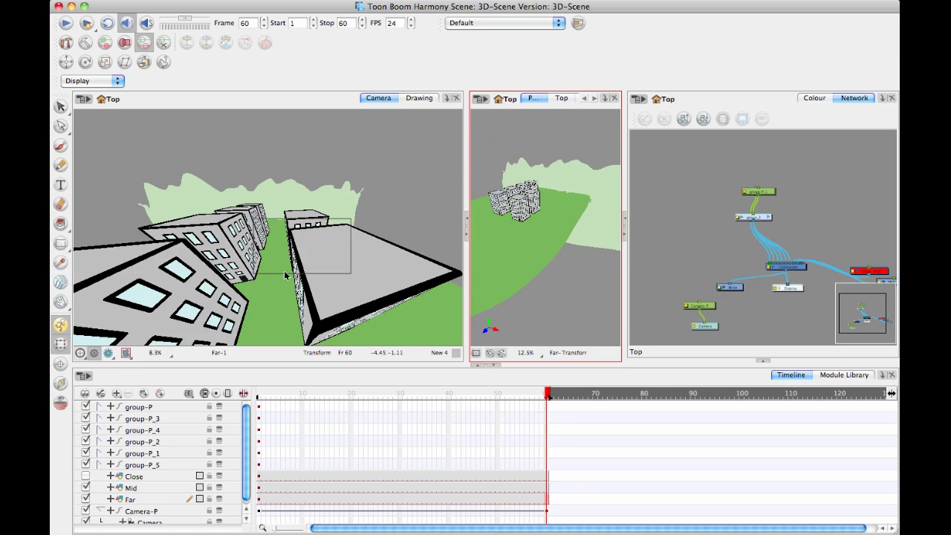
Step: Turn on the camera mask and scrub from frame 60 back to frame 1 to review the framing of the camera move
click(126, 353)
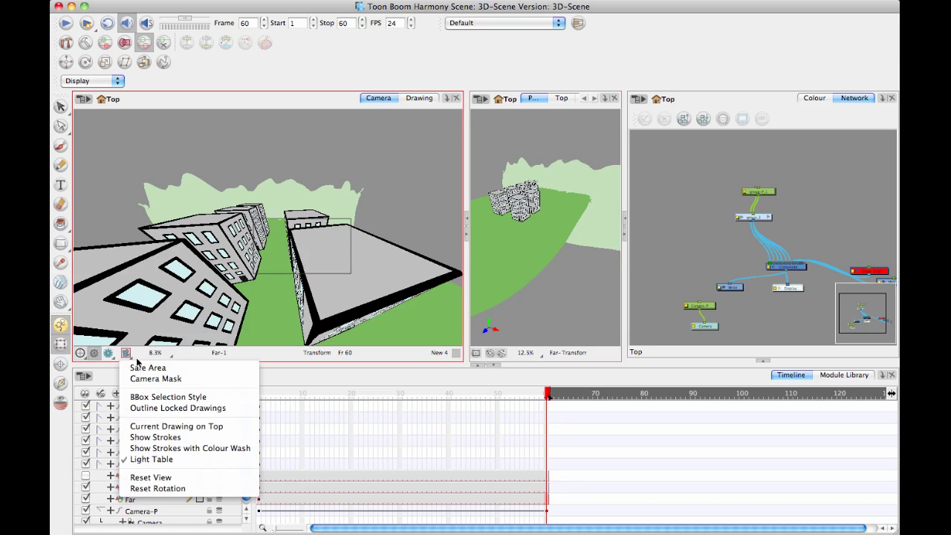
click(154, 379)
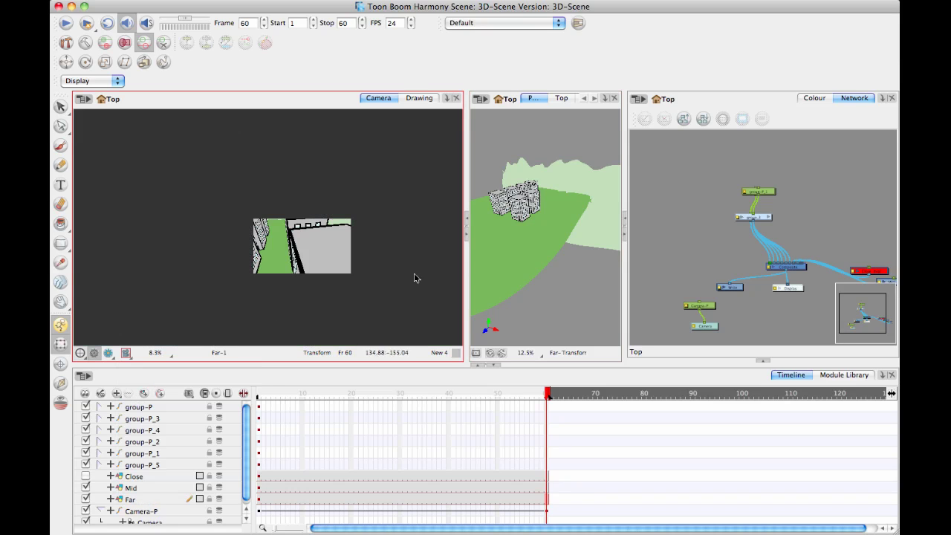
drag(546, 394, 249, 403)
mouse_move(314, 288)
mouse_down()
mouse_move(327, 270)
mouse_move(317, 272)
mouse_up()
key(2)
scroll(372, 272, up, 1)
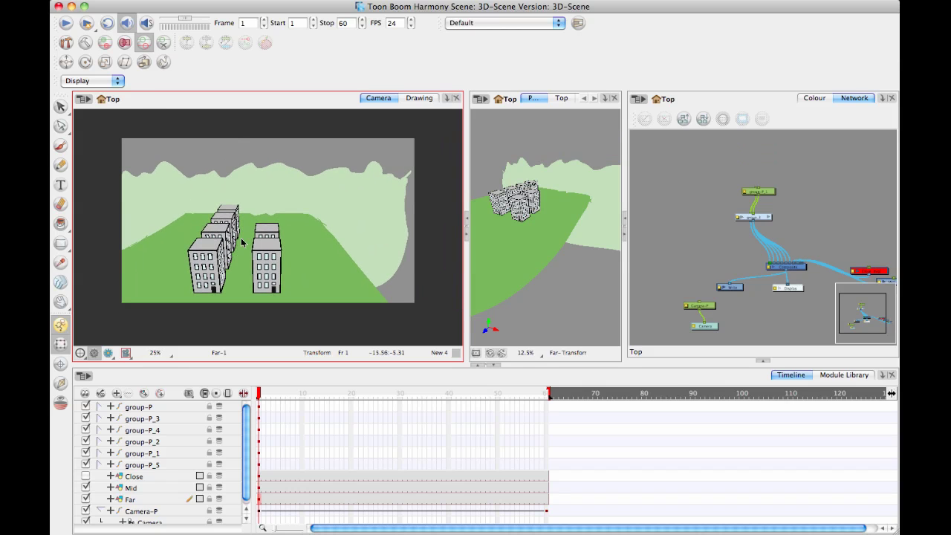
drag(258, 396, 211, 289)
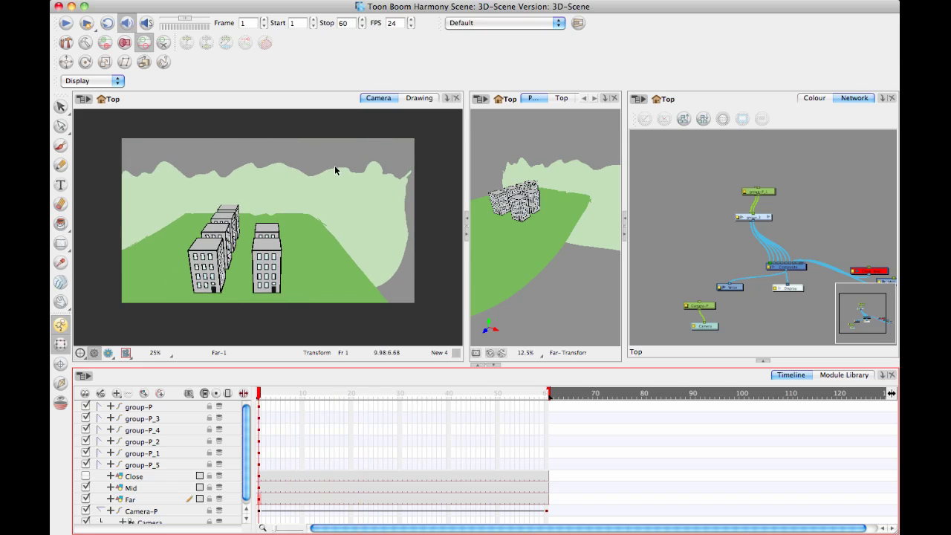